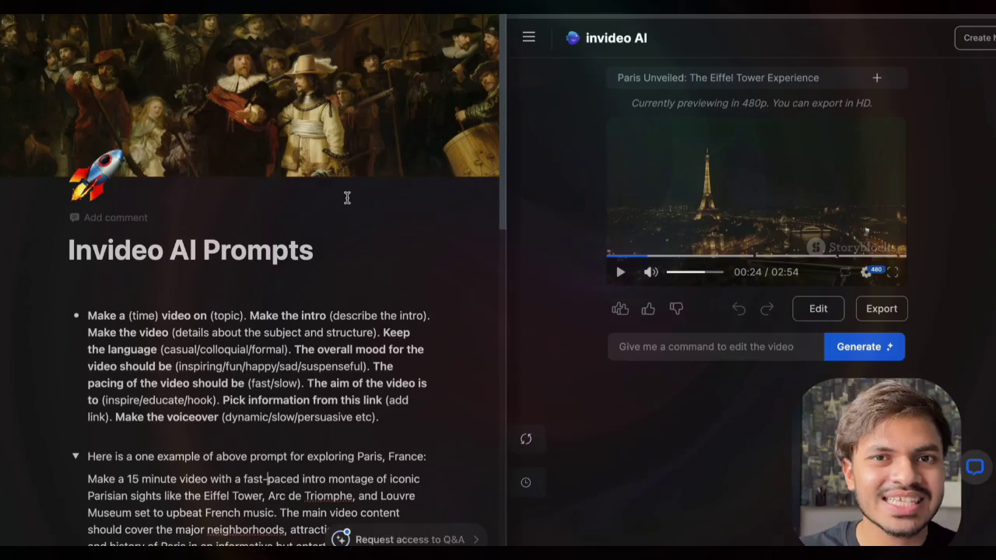
- Look through the example prompts in the Invideo AI Prompts document
scroll(316, 247, down, 3)
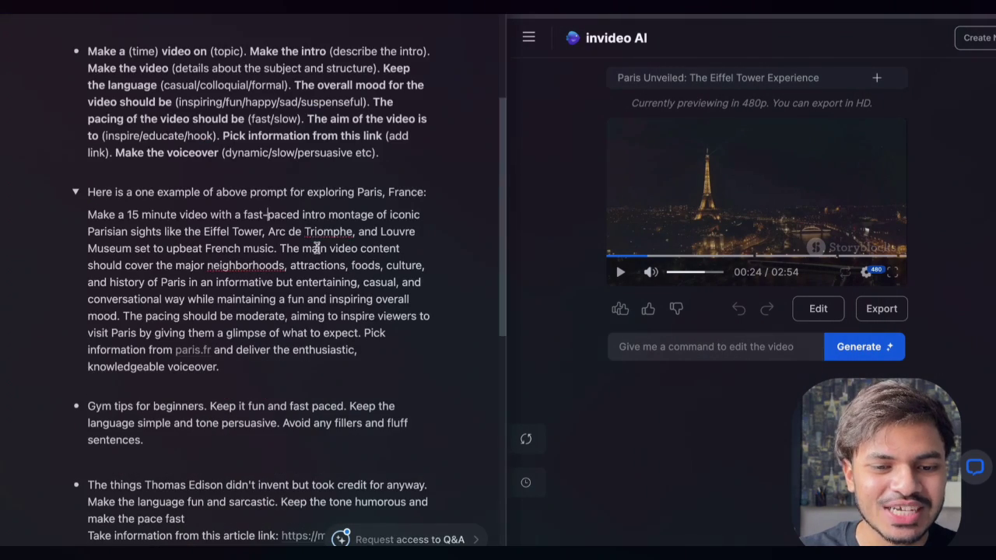
scroll(313, 252, down, 4)
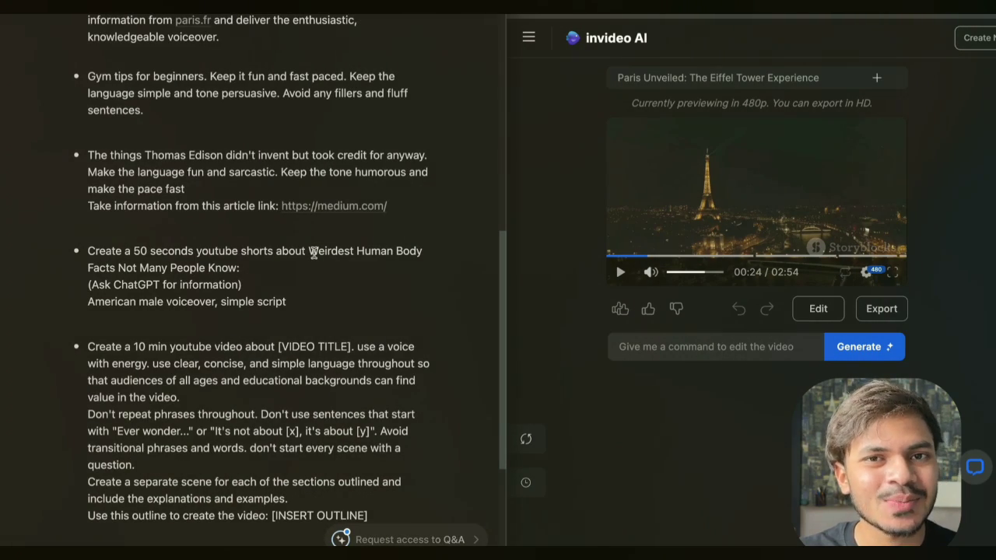
scroll(314, 253, down, 2)
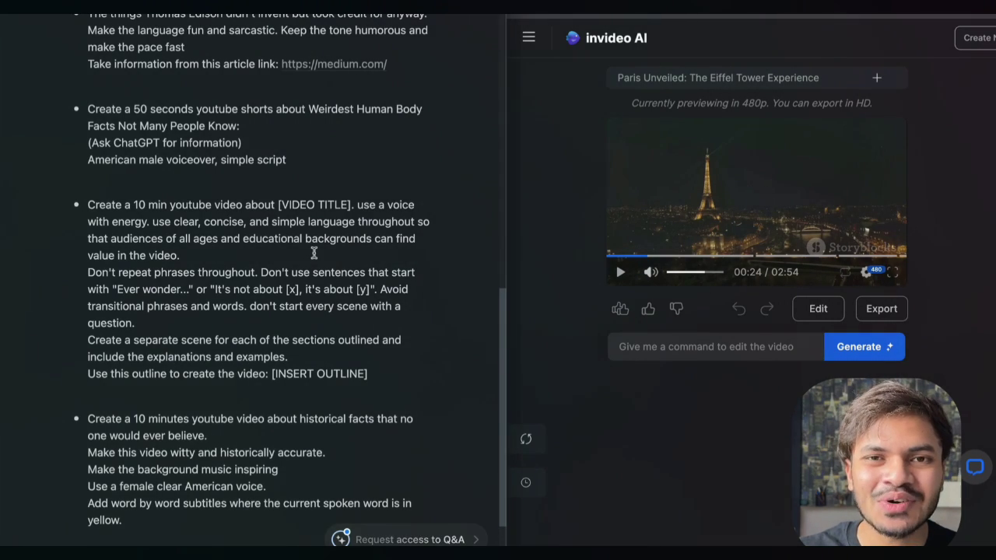
scroll(313, 253, up, 12)
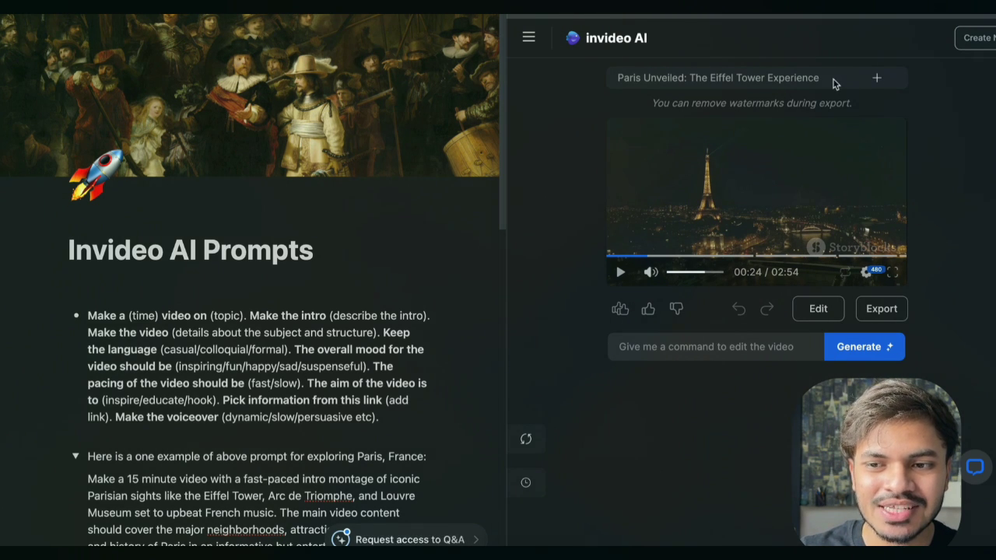
- Open the Eiffel Tower video's prompt for editing and clear its existing text
click(877, 80)
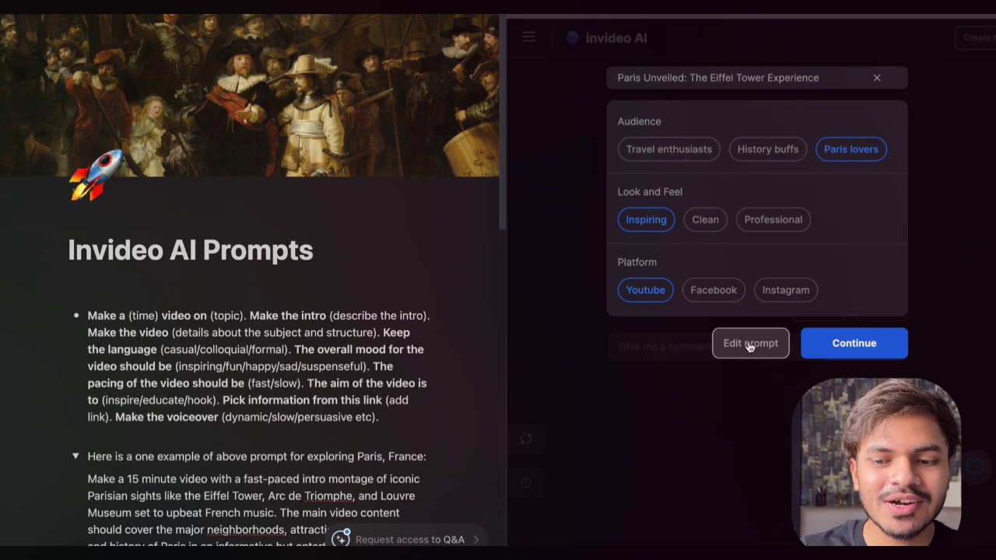
click(747, 345)
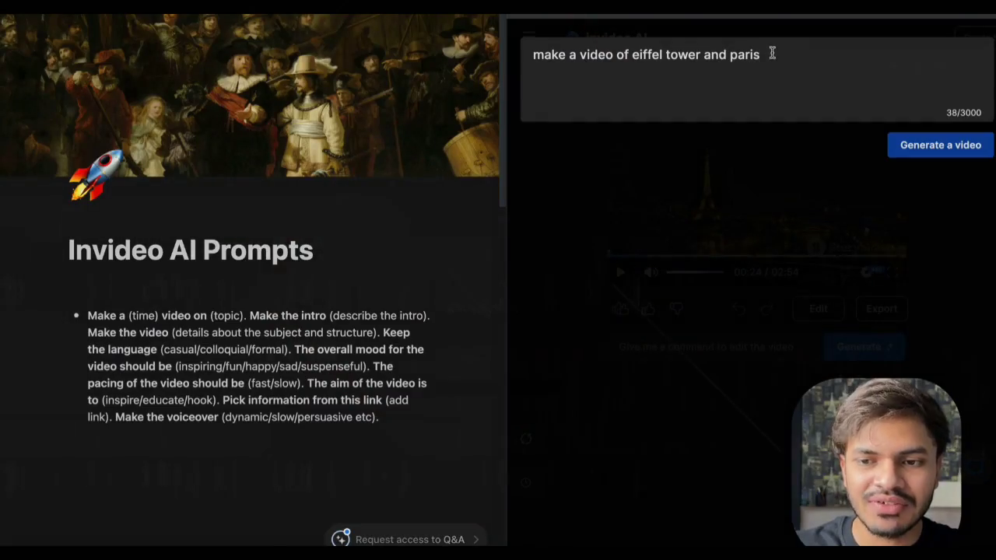
drag(772, 54, 534, 55)
key(BackSpace)
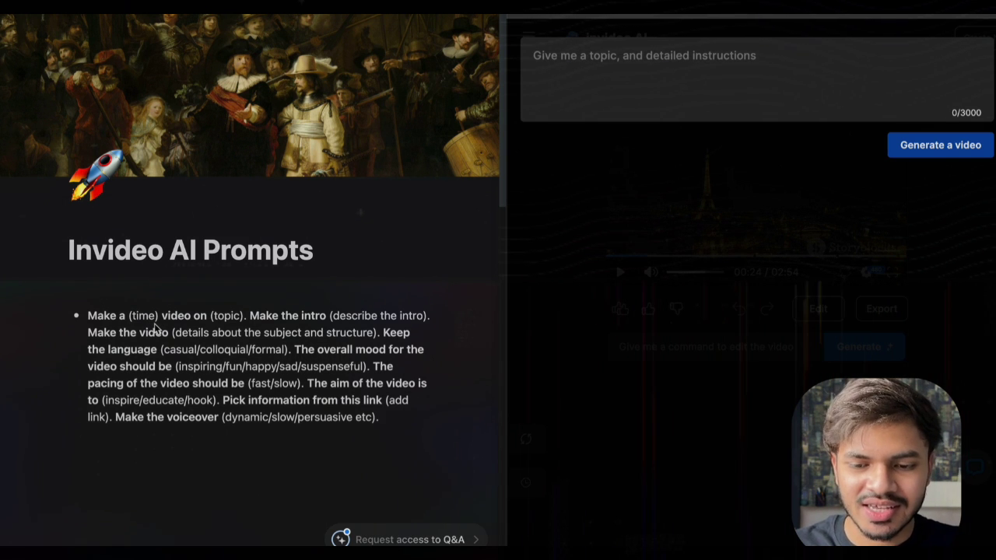
- Begin the prompt with a 6 minute video and fast-paced intro montage of eiffel tower, arc de triomphe and louvre museum set to upbeat french music
text(make a 6 minute video with)
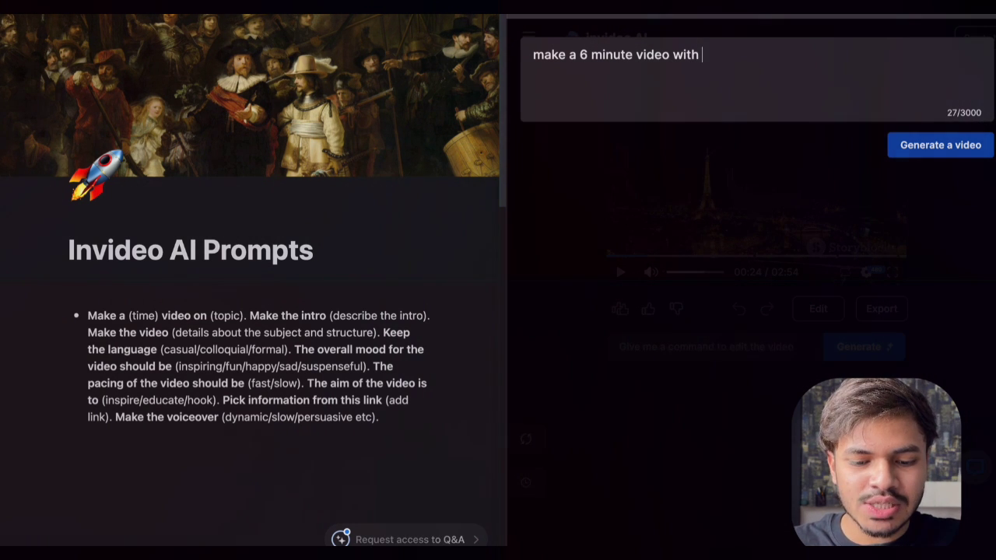
text(a fast-paced intro )
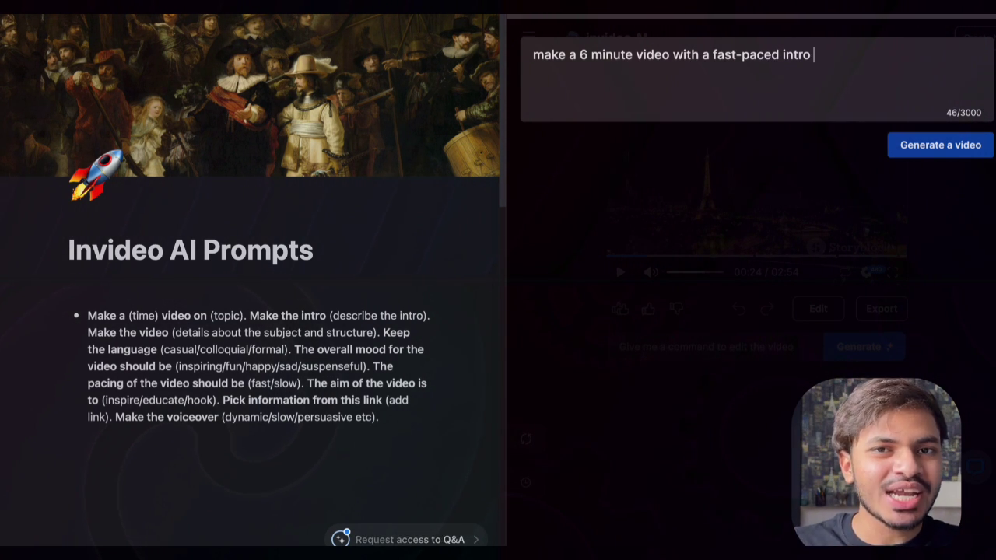
text(montage of iconic paris)
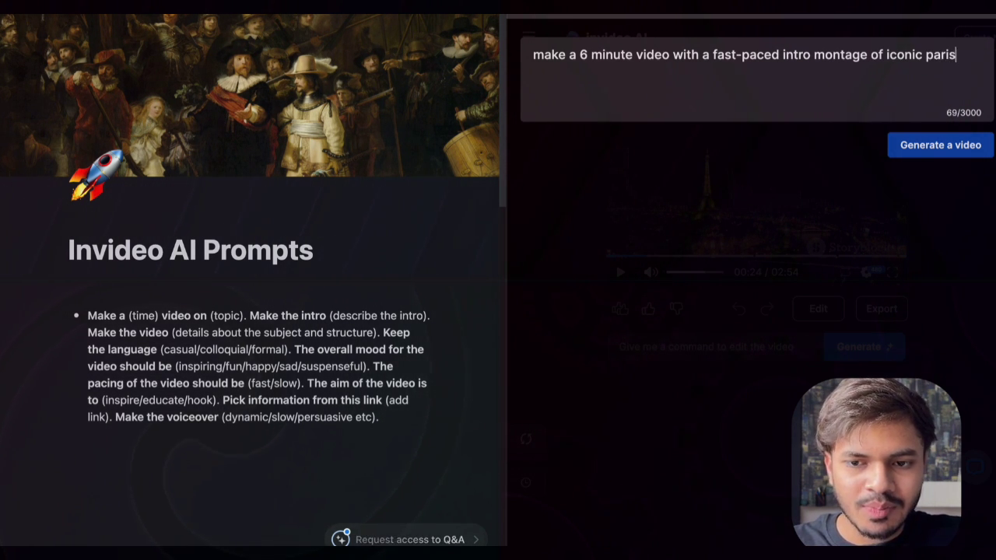
text( sights like ei)
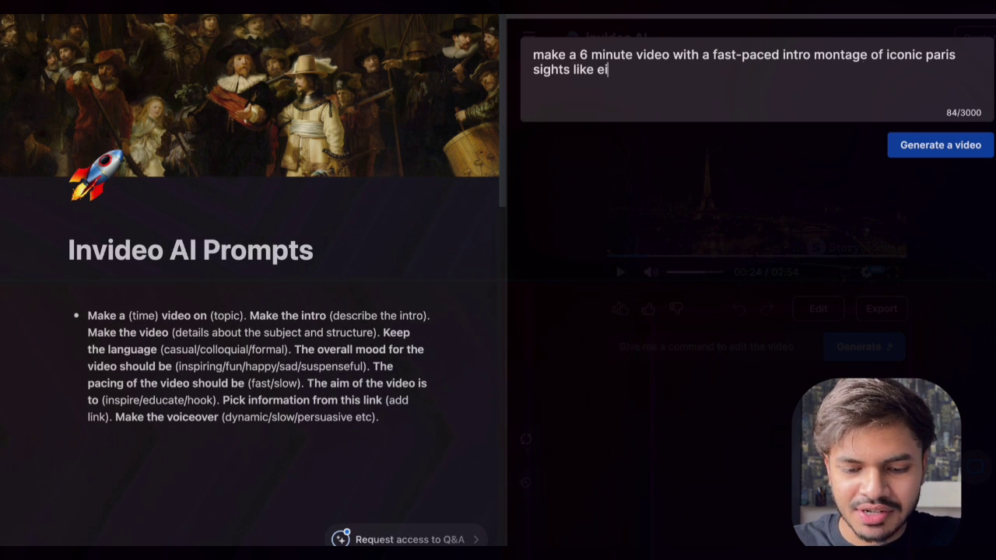
text(ffel tower, arc de triomphe and louvre museu)
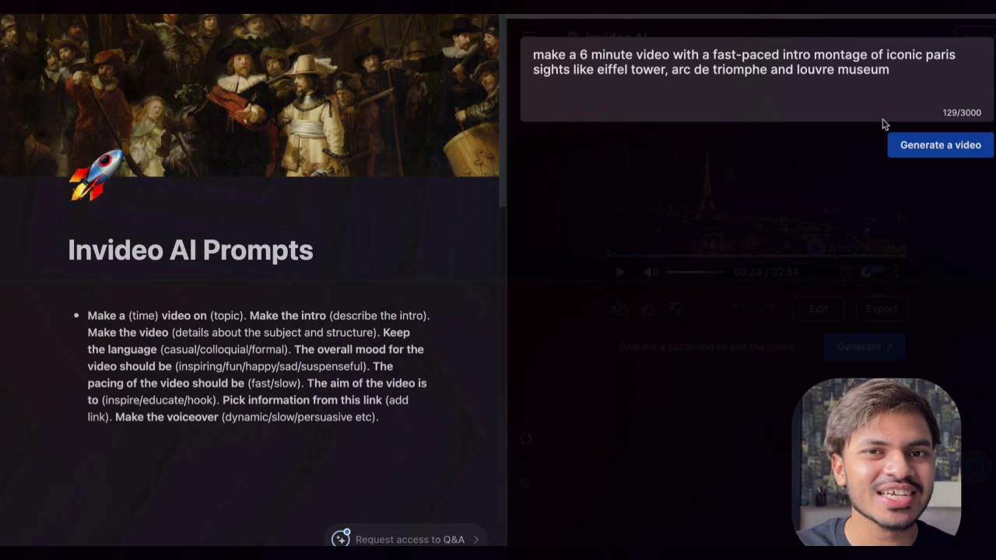
text(m )
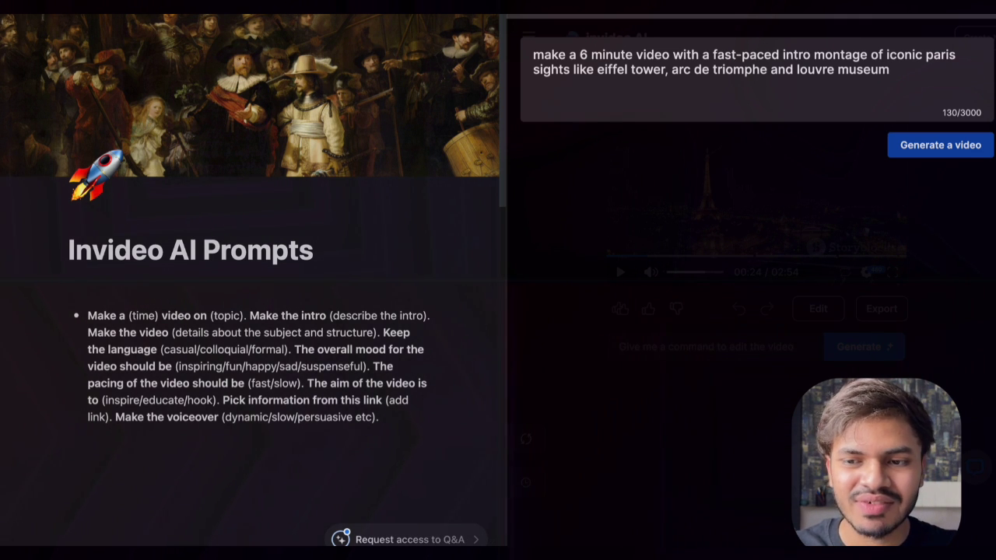
text(set to upbeat french music.)
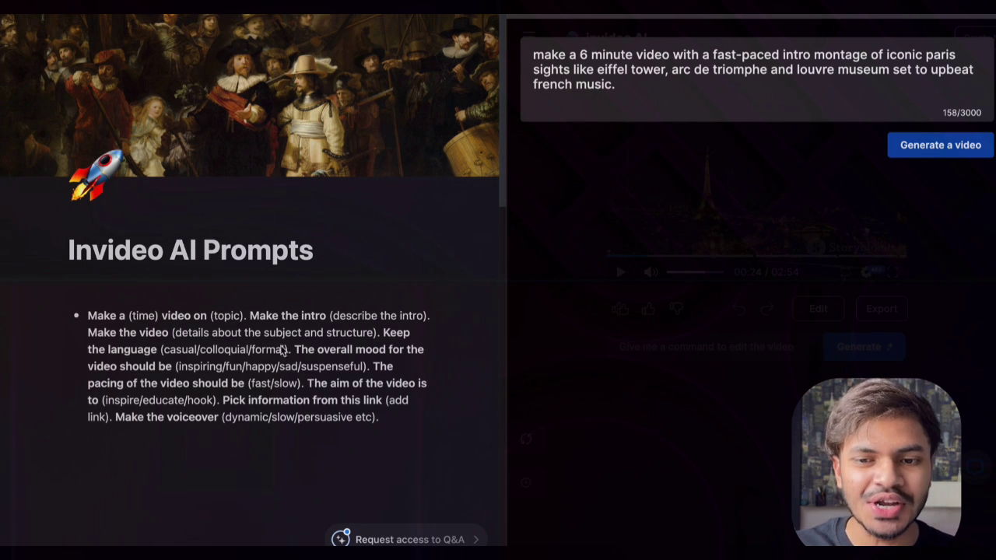
- Add that the main content should cover Paris neighborhoods, attractions, foods, culture and history in a casual, conversational way with a fun, inspiring mood
text(he main video content)
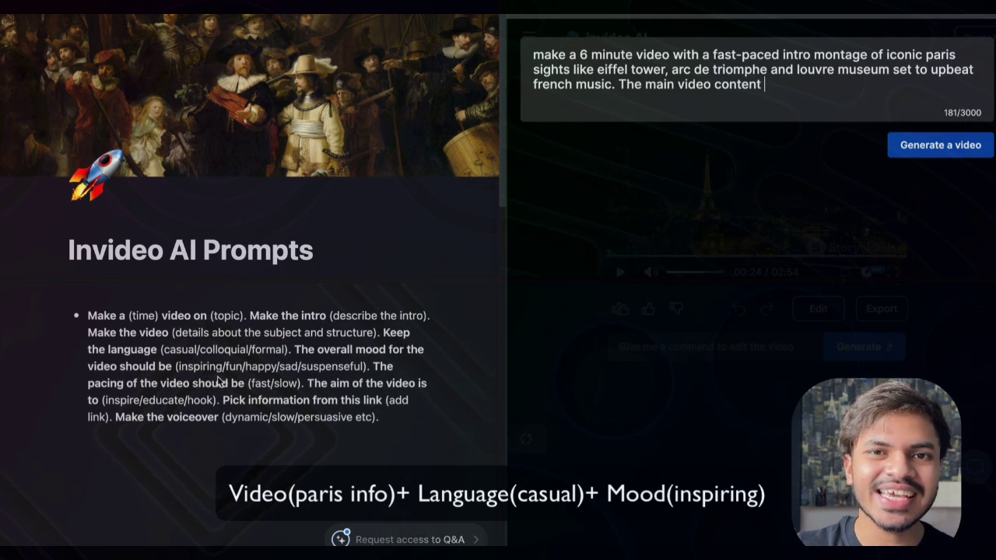
text(should cover the major neighborhoods, attractions, foods, culture and history of Paris in an casual and conversational way while maintaining a fun and inspiring overall mood.)
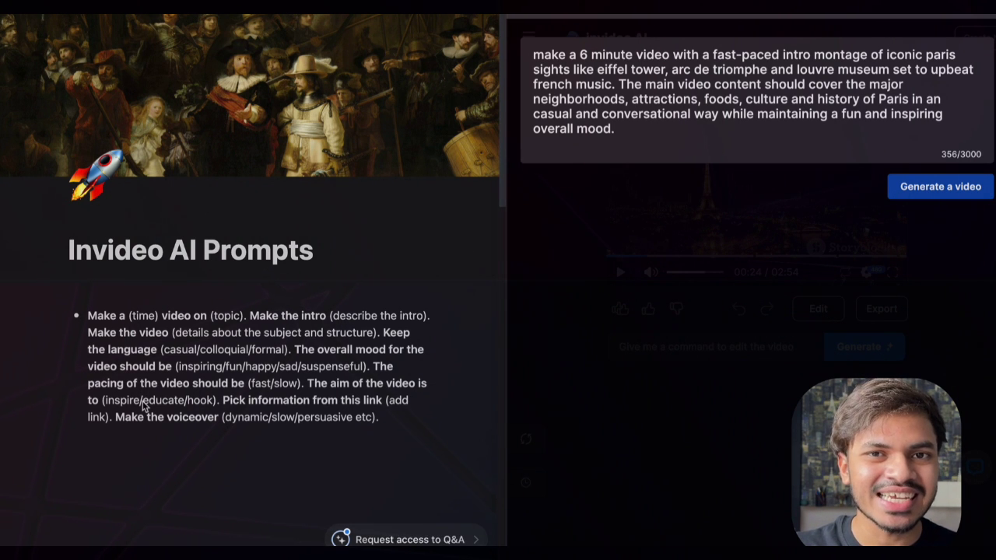
- Add moderate pacing, the aim of inspiring viewers to visit paris, information from paris.fr and an enthusiastic, knowledgeable voiceover to the prompt
text(The pacing should be moderate, )
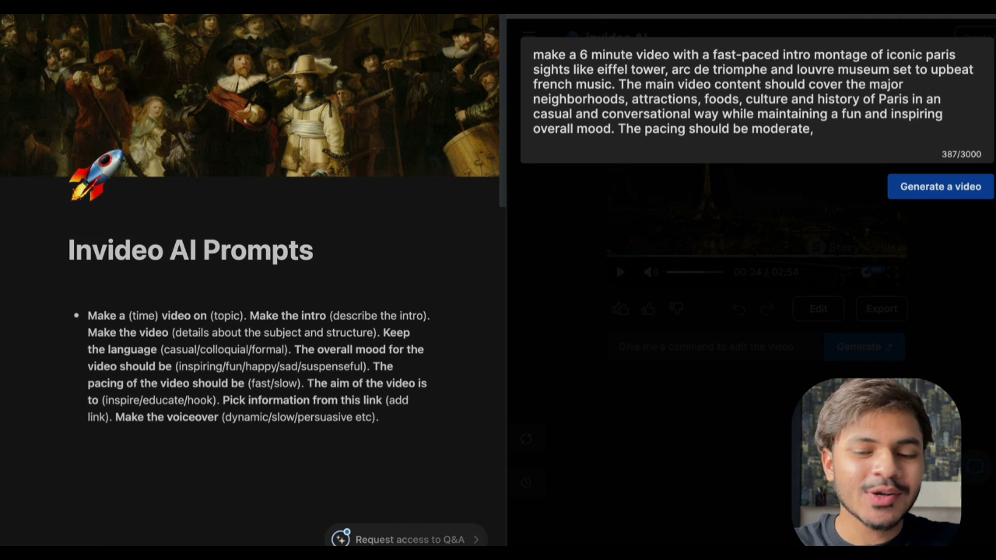
text(amining to inspire viewers to visit paris by )
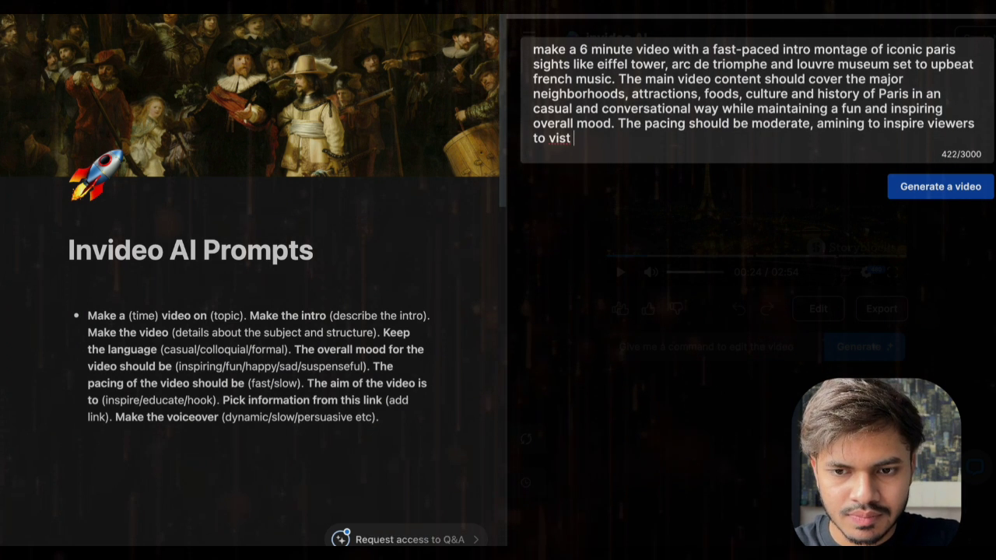
text(giving them a glimpse of what to expect)
text(.)
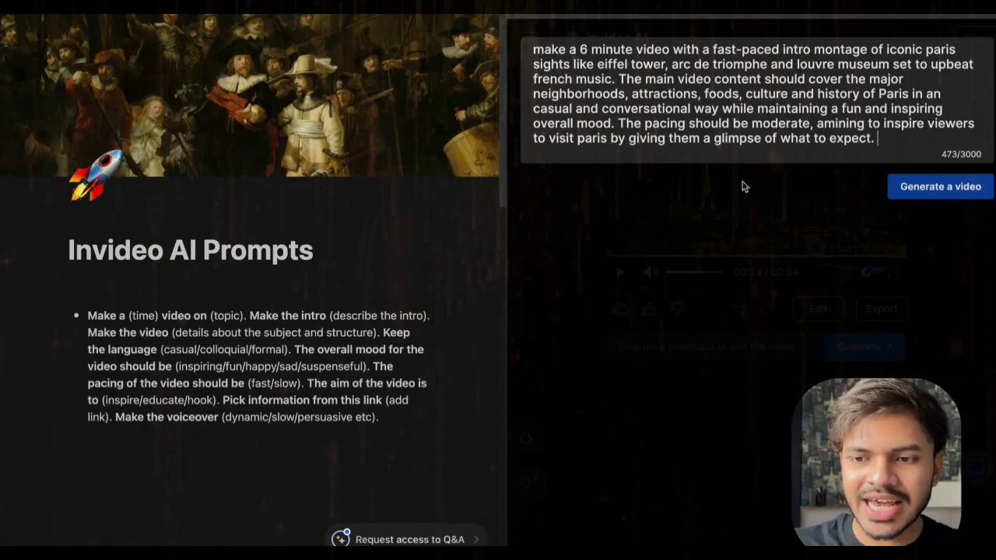
text(Pick information from paris.fr and deliver the enthusiastic, knowledgeable voiceover.)
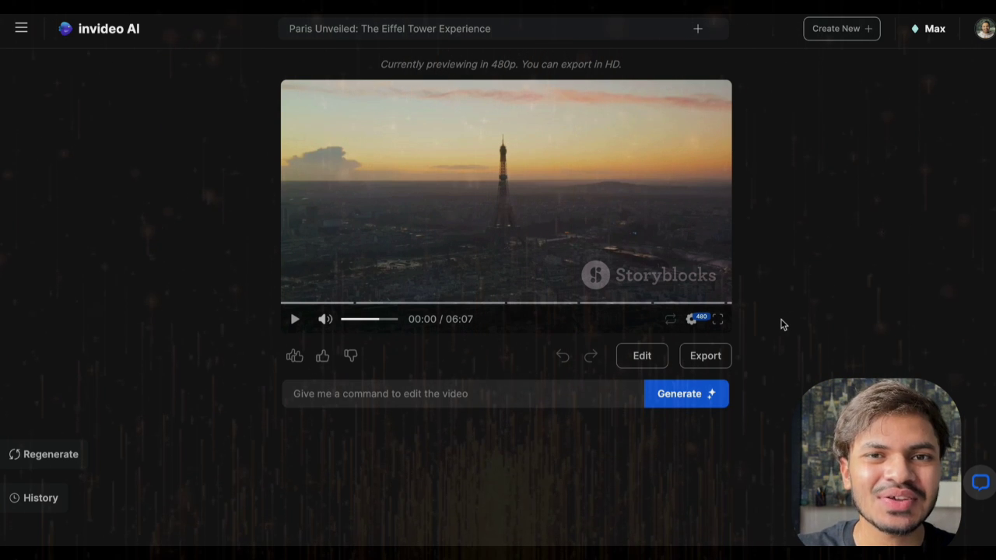
- Review the generated Paris video in full screen against the example prompt and view the suggested editing commands
click(717, 319)
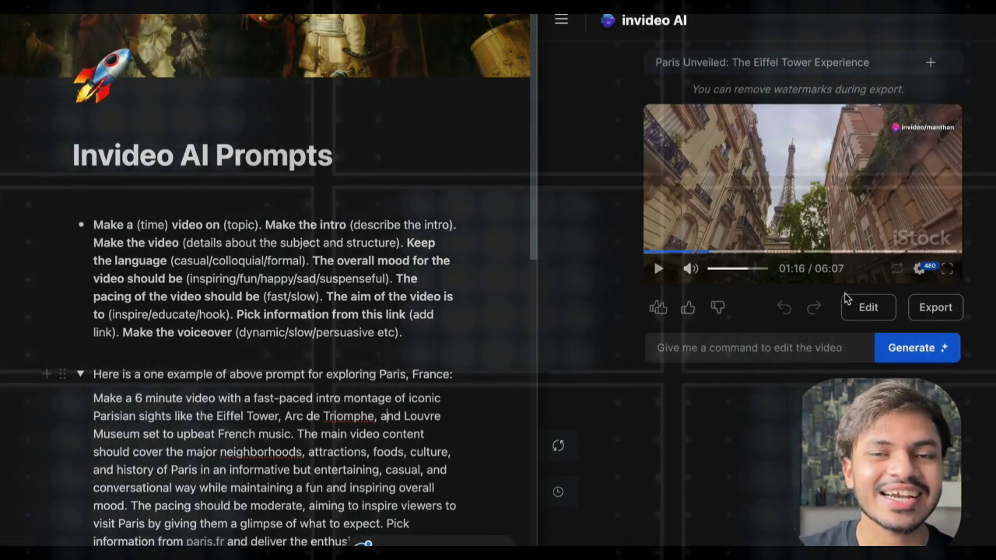
click(960, 252)
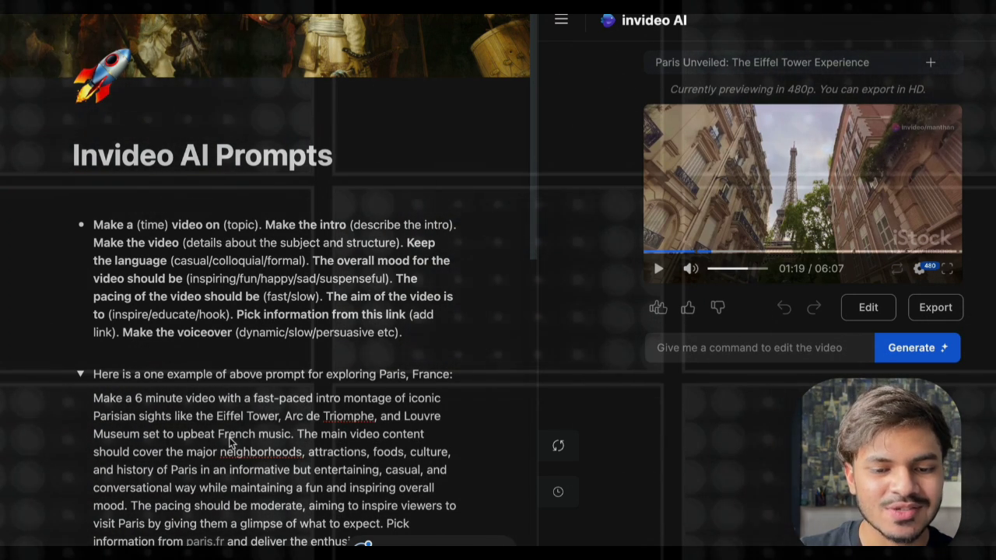
scroll(319, 448, up, 1)
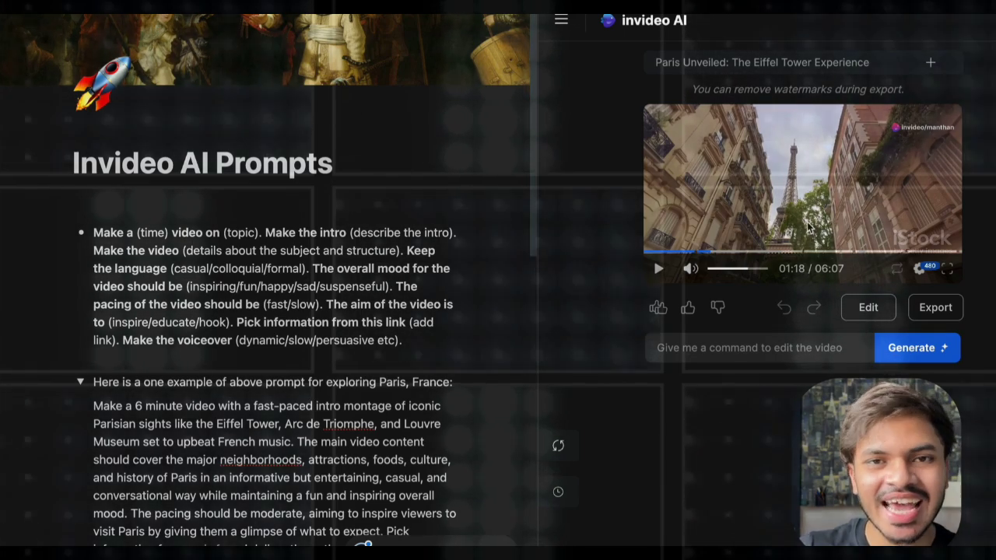
scroll(365, 333, down, 1)
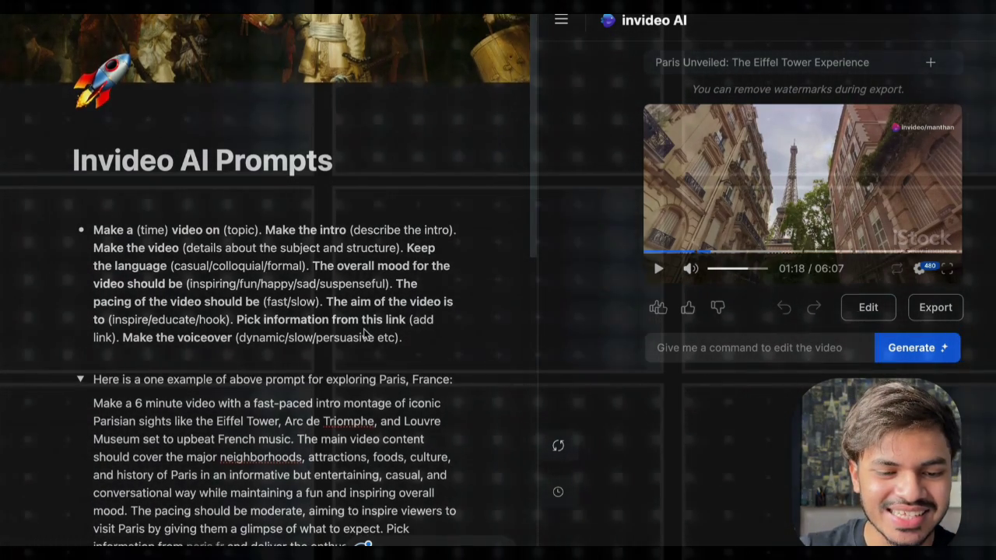
scroll(231, 471, down, 1)
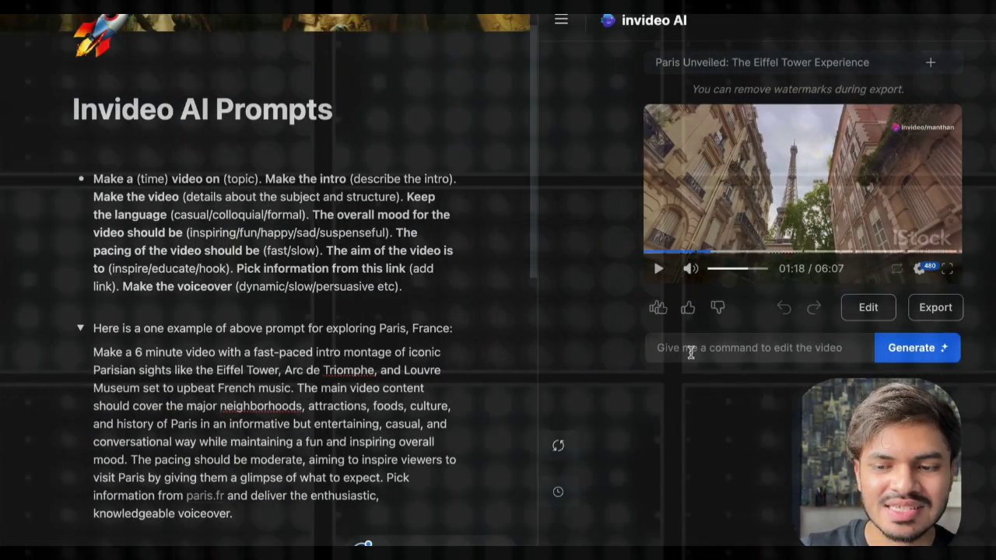
click(690, 350)
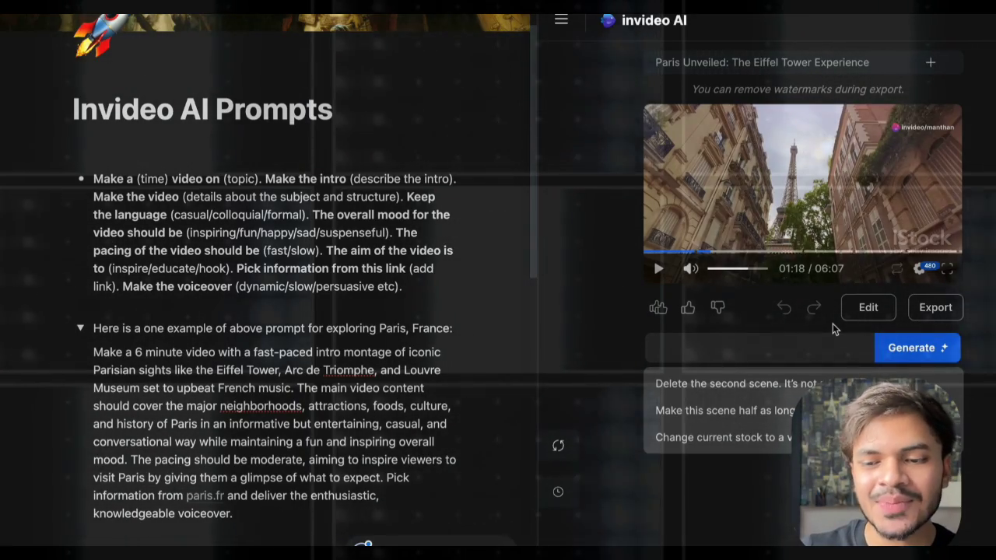
click(836, 330)
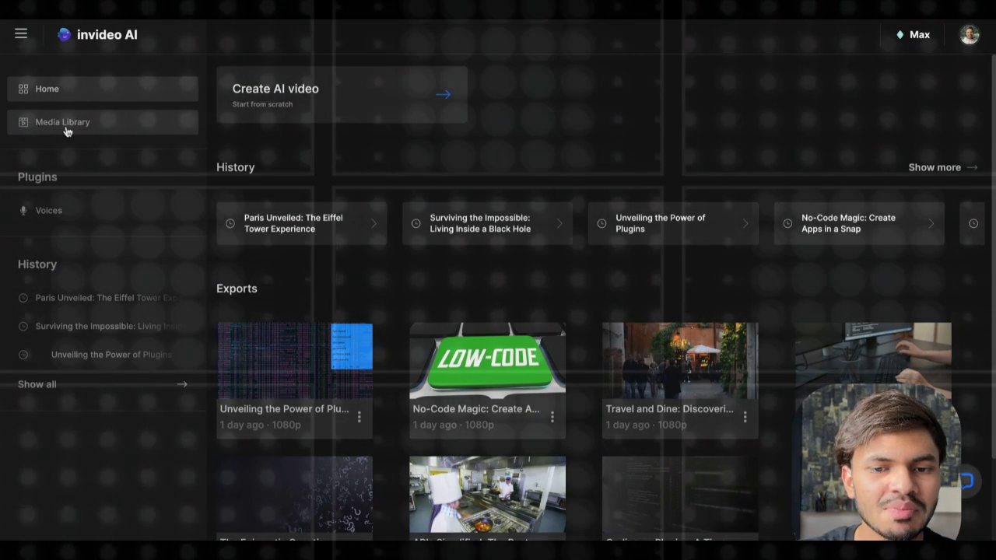
- View the media library and the Voices plugin page
click(67, 122)
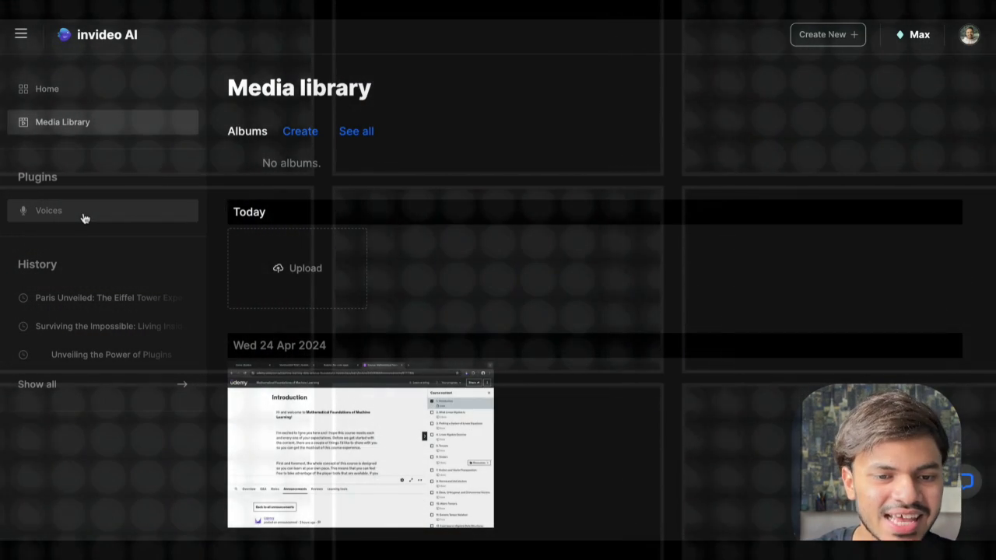
click(85, 219)
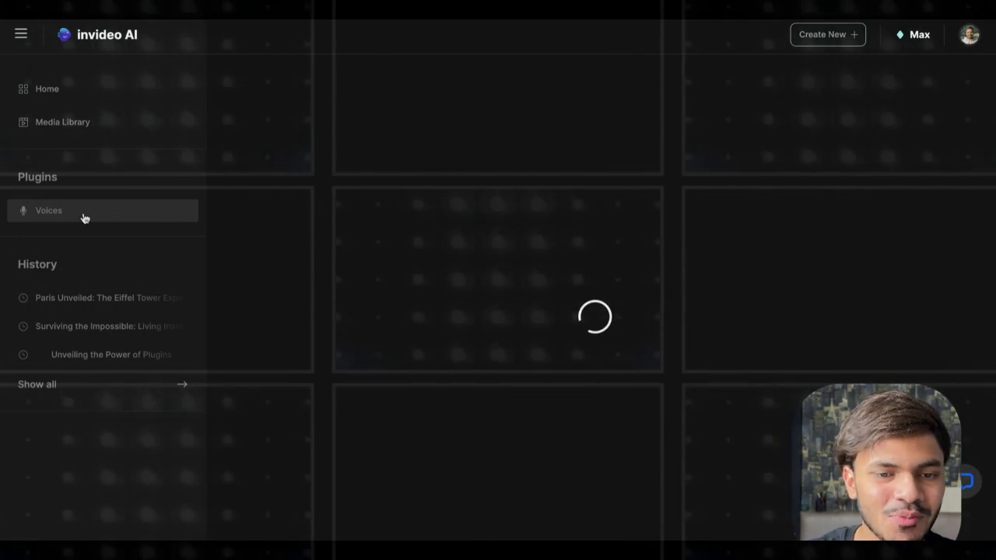
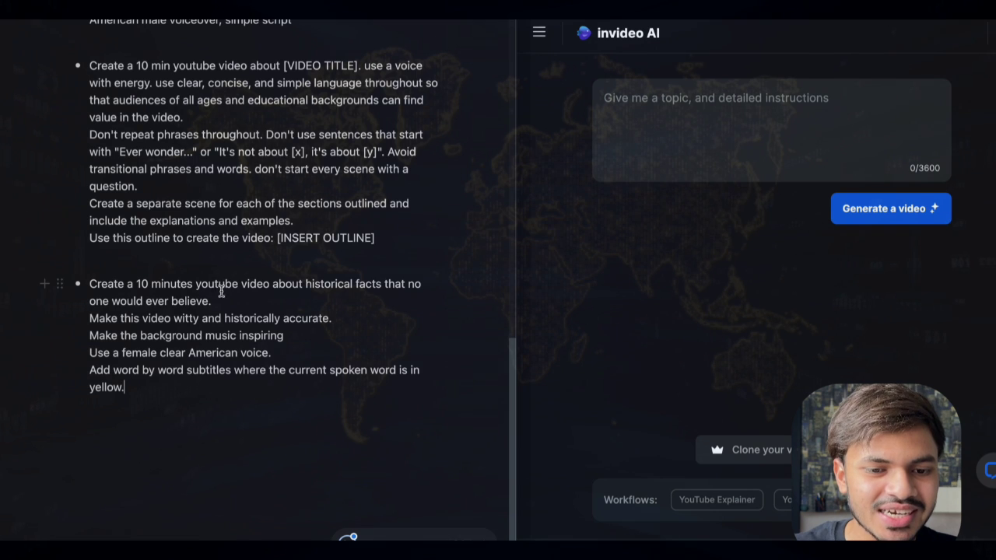
- Copy the 10 minutes historical facts prompt from the document into the empty video instructions and generate a video from it
scroll(173, 308, down, 1)
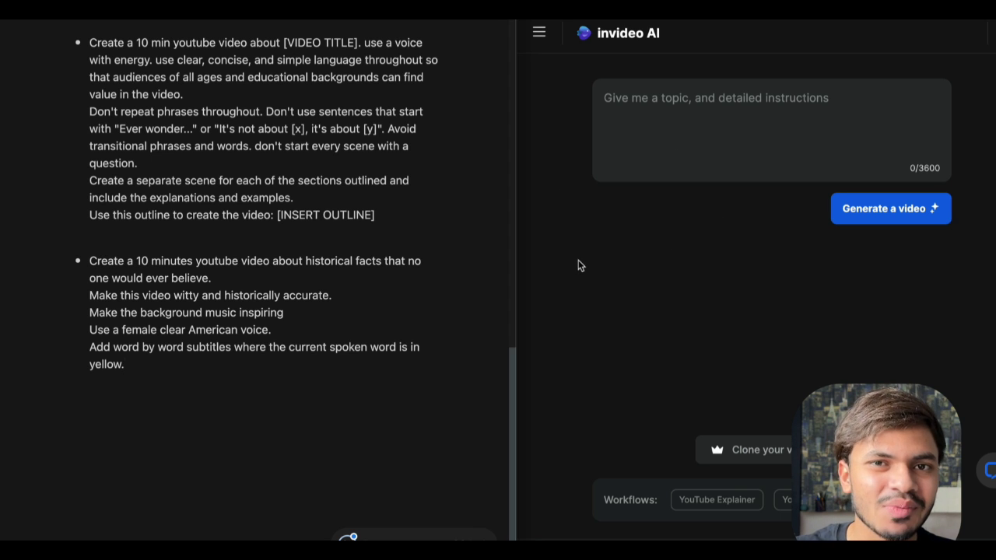
triple_click(94, 263)
key(ctrl+c)
click(629, 98)
key(ctrl+v)
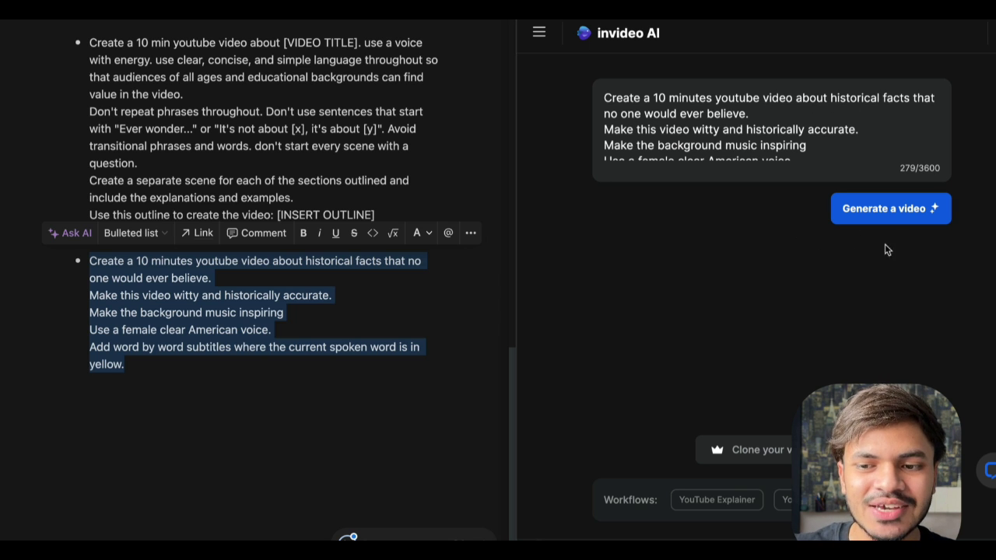
click(884, 214)
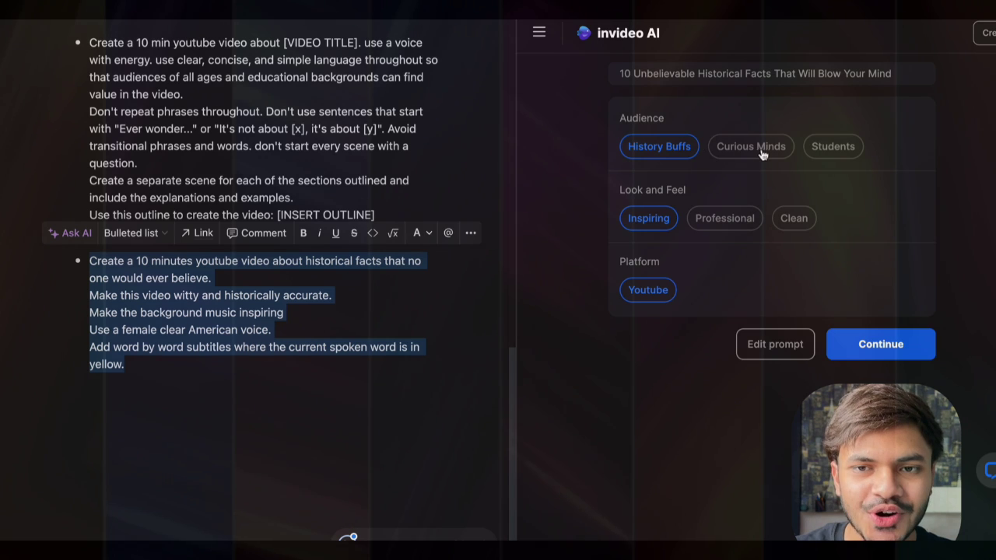
- Set the historical facts video's audience to Curious Minds and continue the generation
click(763, 153)
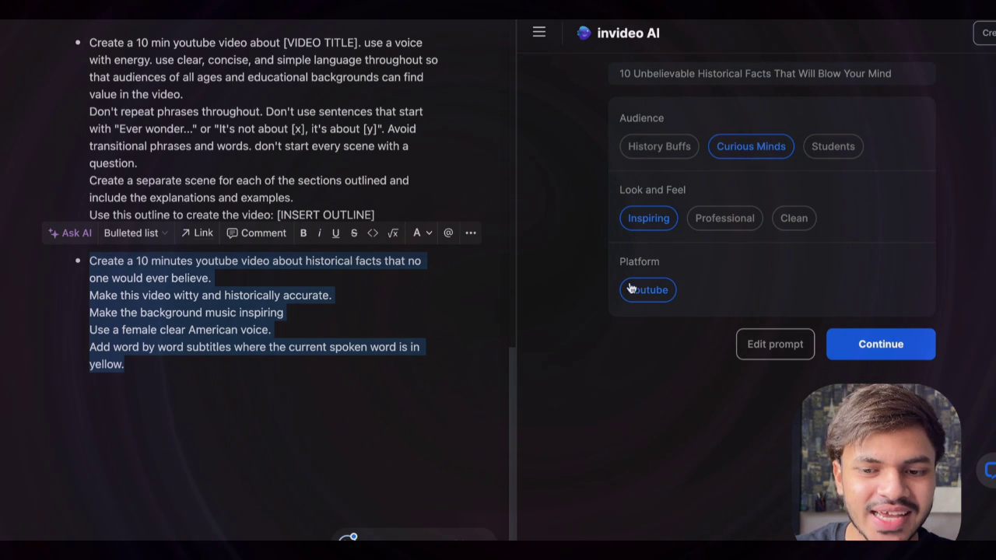
click(878, 357)
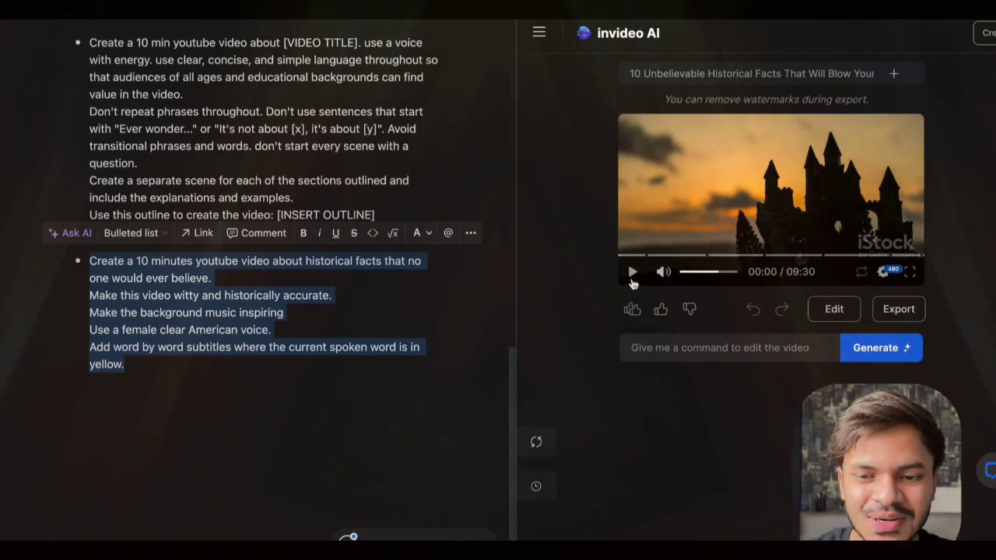
- Play the generated historical facts video and check its subtitles and voiceover against the prompt in the document
click(633, 273)
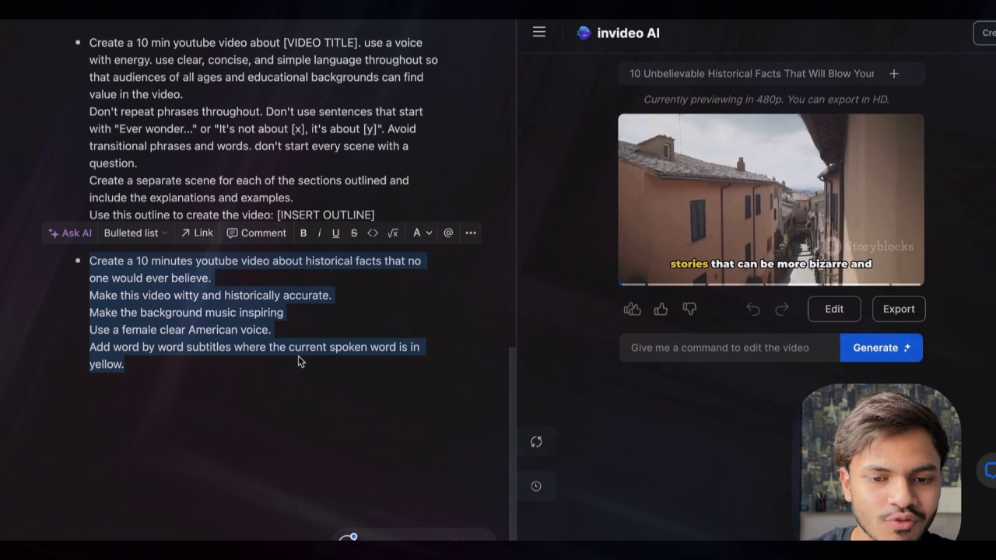
mouse_move(662, 270)
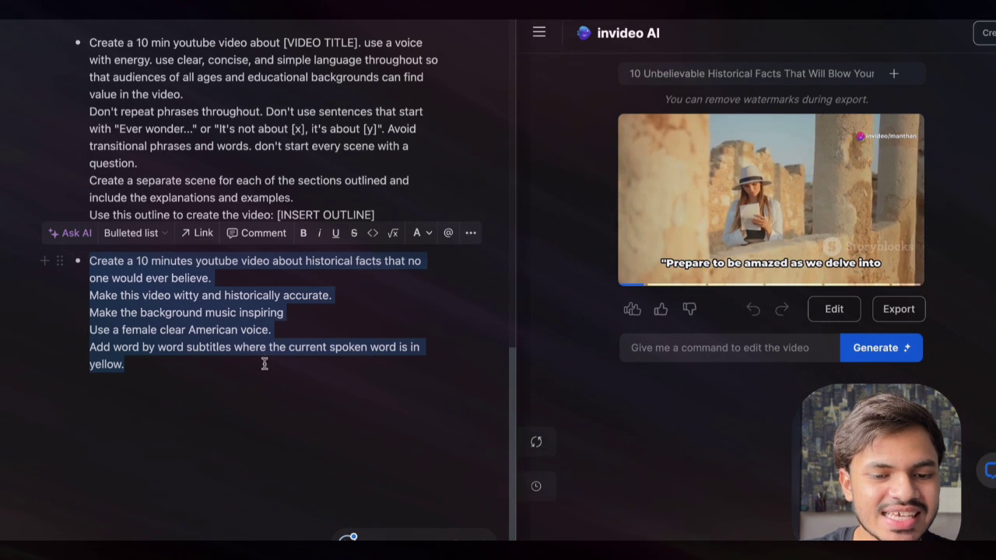
click(774, 282)
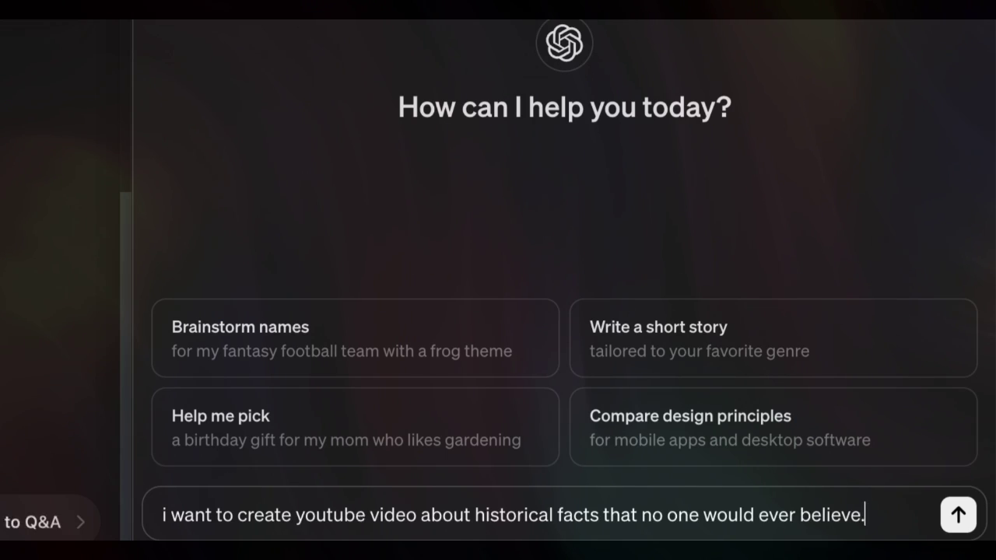
- In ChatGPT, complete the historical facts request with "create me a outline or script for the same", copy the whole request and send it
text(create me a outline or script for the same)
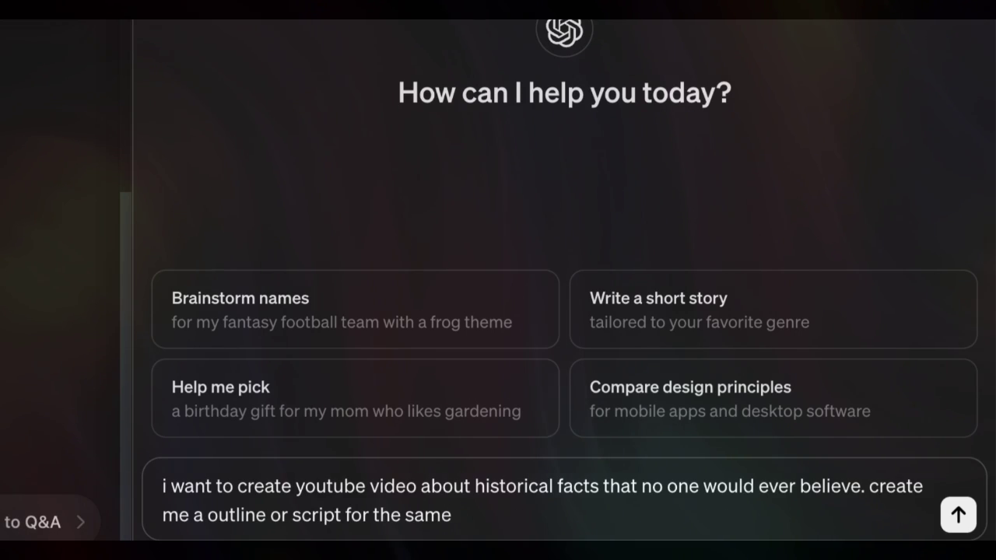
key(ctrl+a)
key(ctrl+c)
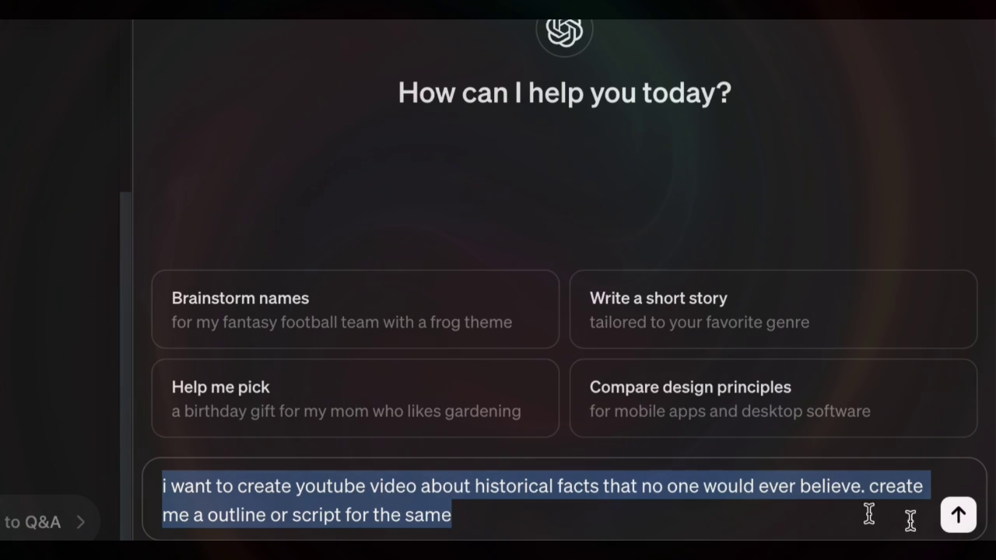
click(955, 515)
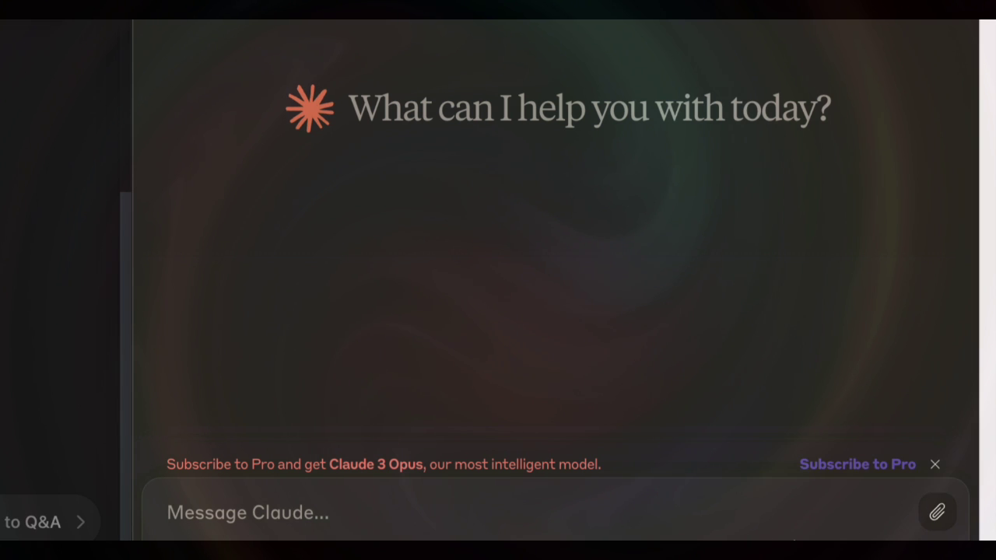
- Send the copied outline request to Claude and Gemini as well
key(ctrl+v)
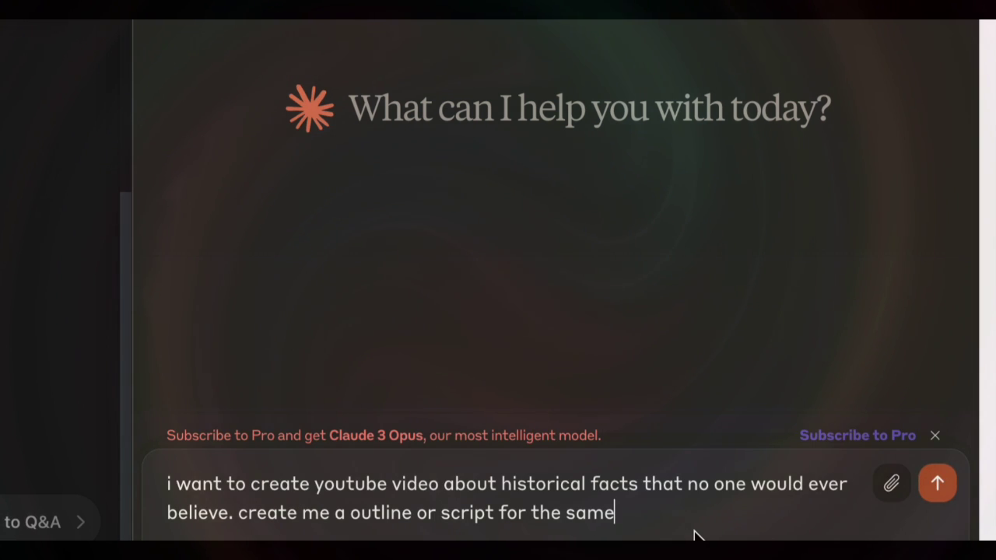
key(Return)
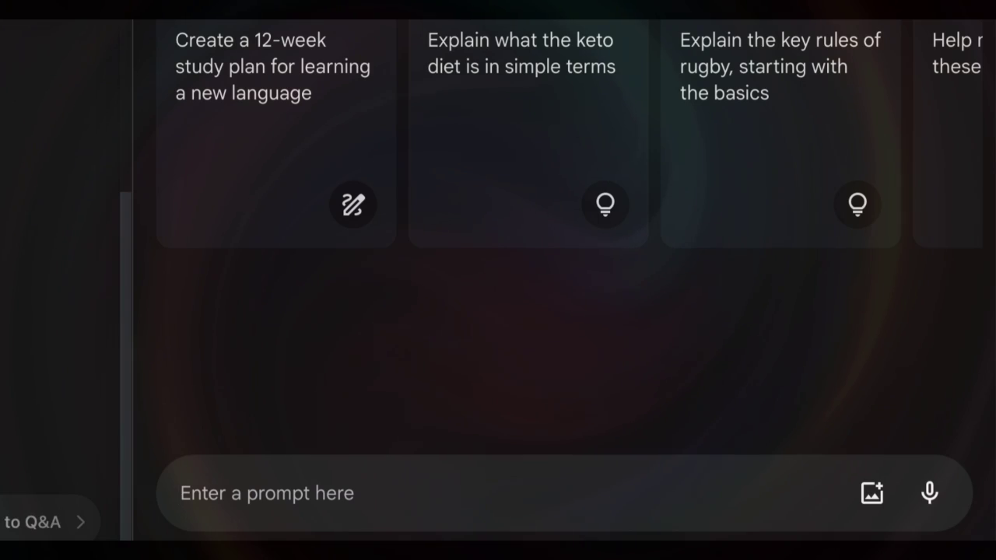
key(ctrl+v)
key(Return)
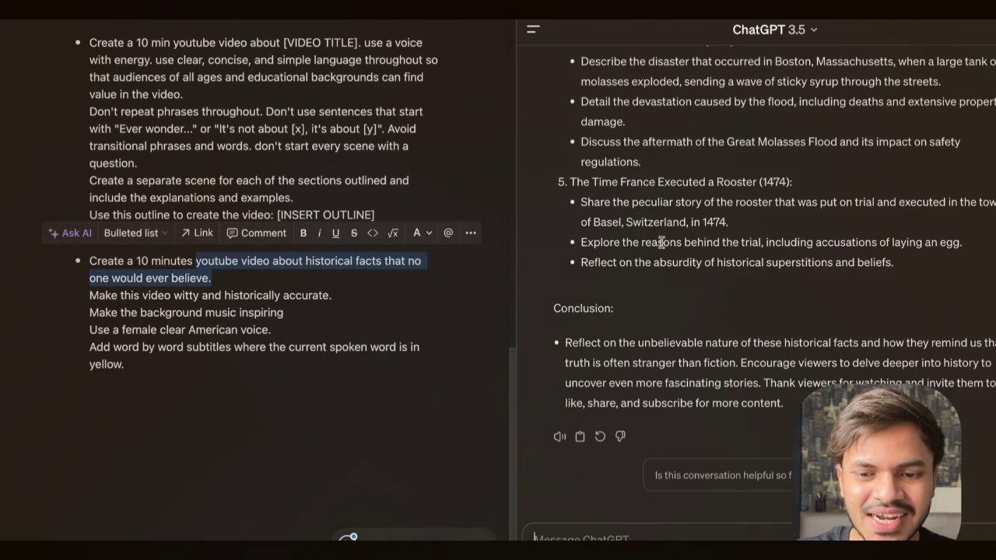
- Copy the numbered outline from ChatGPT's answer, from The Great Emu War through The Time France Executed a Rooster
scroll(661, 242, up, 10)
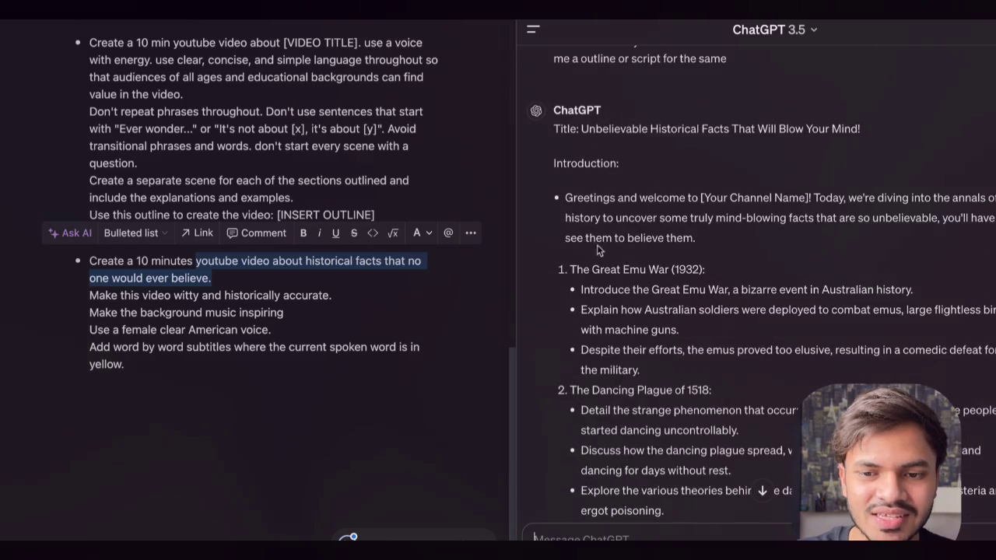
drag(563, 311, 798, 323)
scroll(653, 345, down, 10)
scroll(648, 348, down, 3)
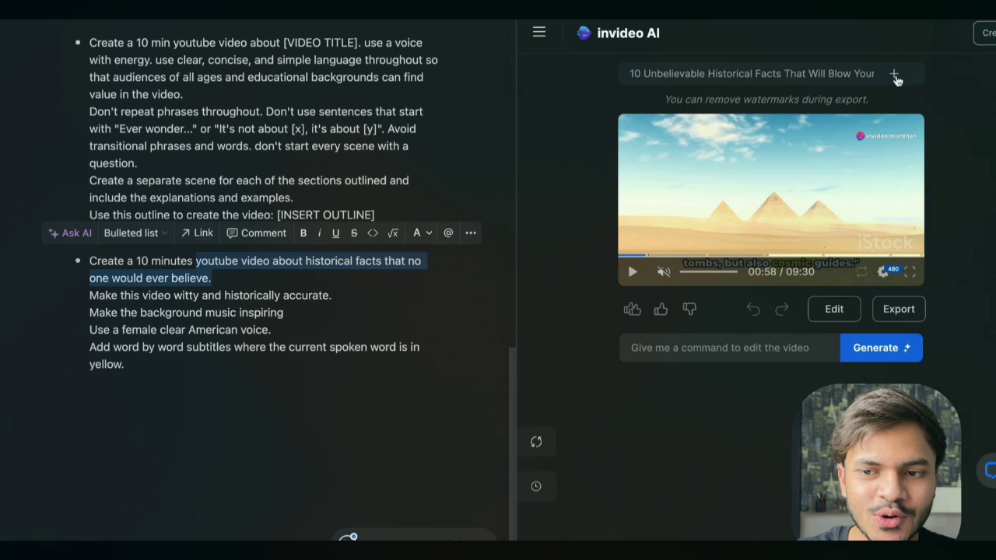
- In invideo AI, edit the historical facts prompt to end with "follow the outline:" and the copied ChatGPT outline, and generate the video again
click(895, 76)
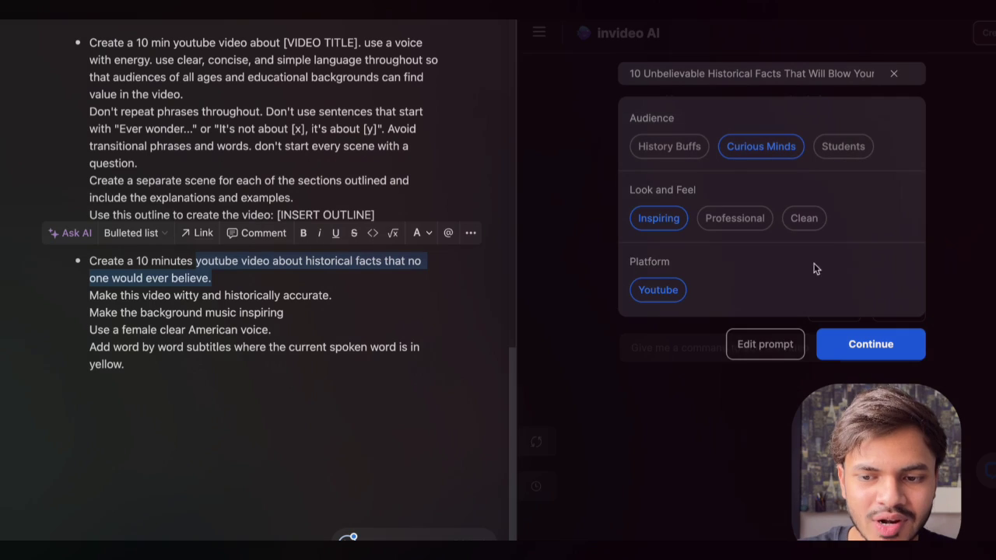
click(769, 351)
click(946, 154)
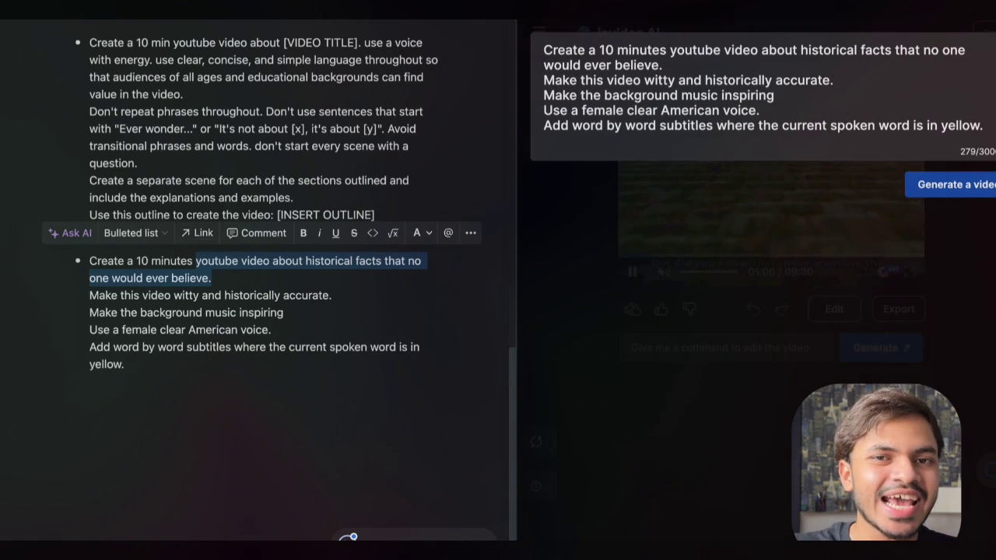
key(Return)
text(Add)
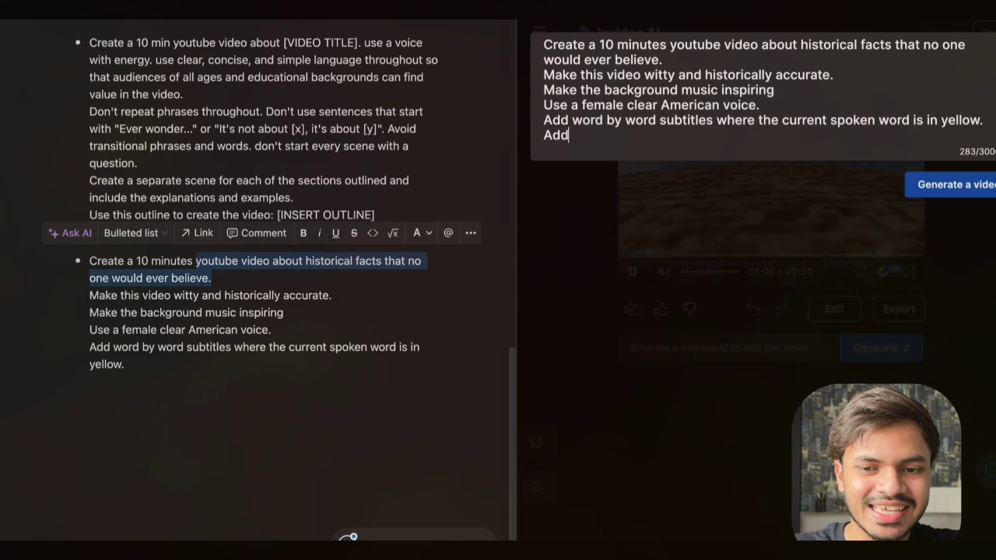
key(BackSpace)
key(BackSpace)
key(BackSpace)
text(follow the outline:)
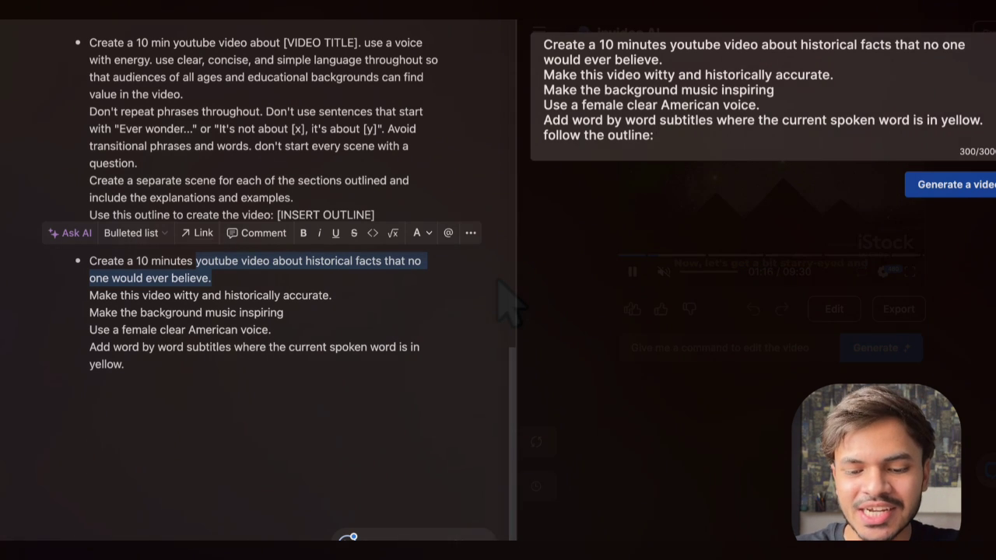
key(ctrl+v)
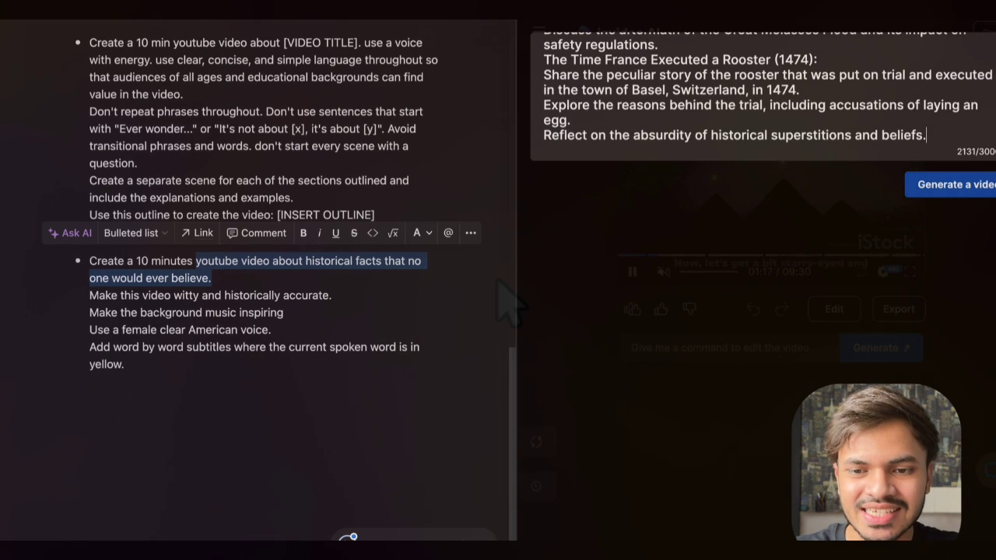
click(934, 188)
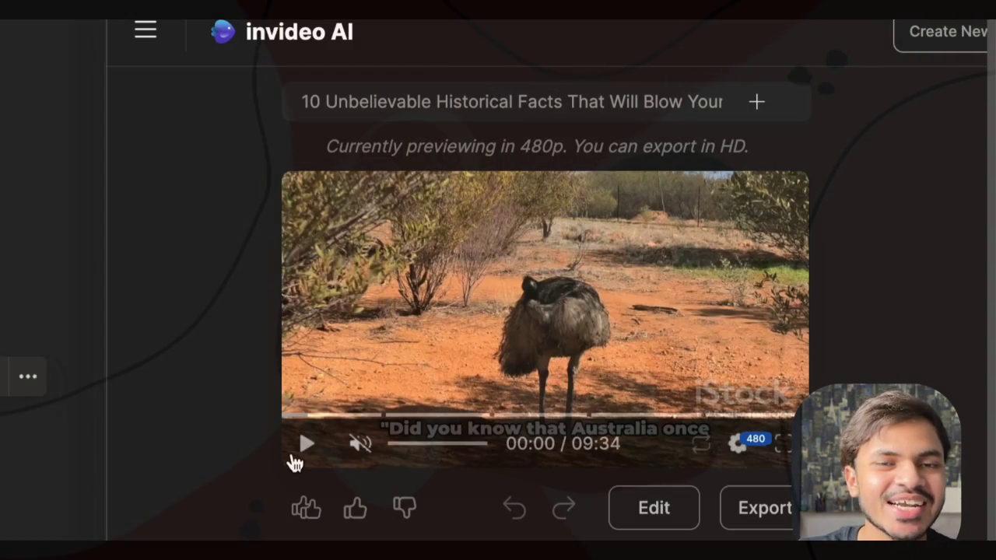
- Play the opening of the regenerated video and compare it with the Great Emu War section of the ChatGPT outline
click(302, 443)
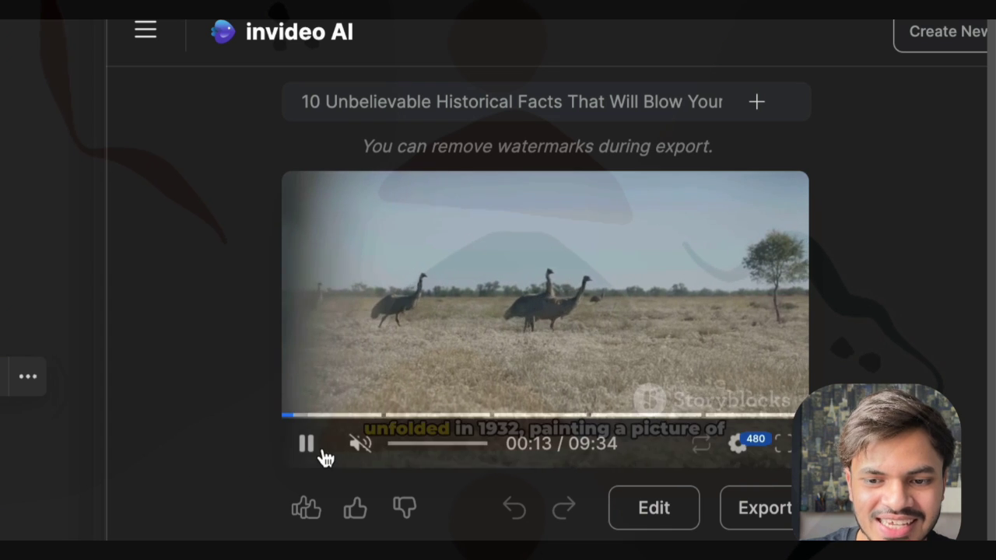
click(322, 454)
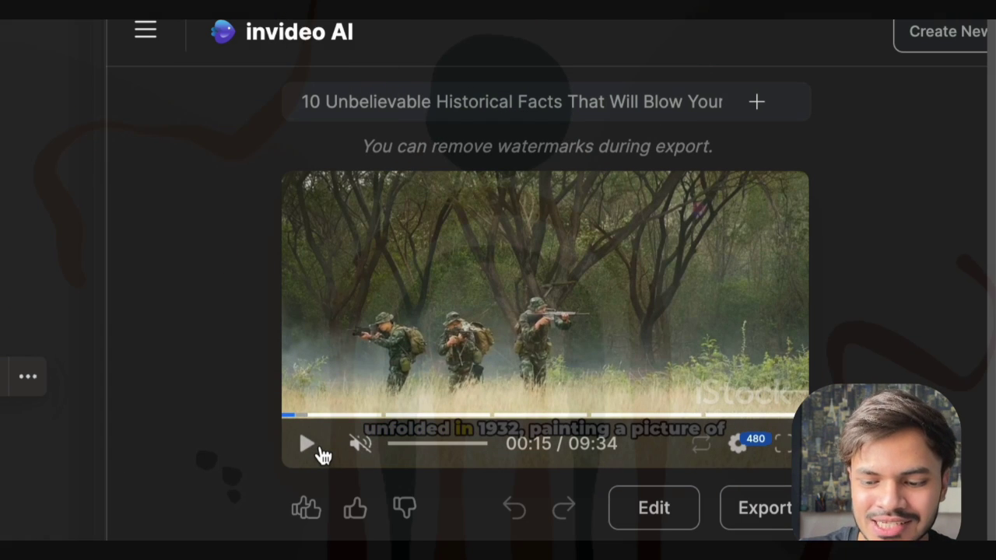
key(ctrl+Tab)
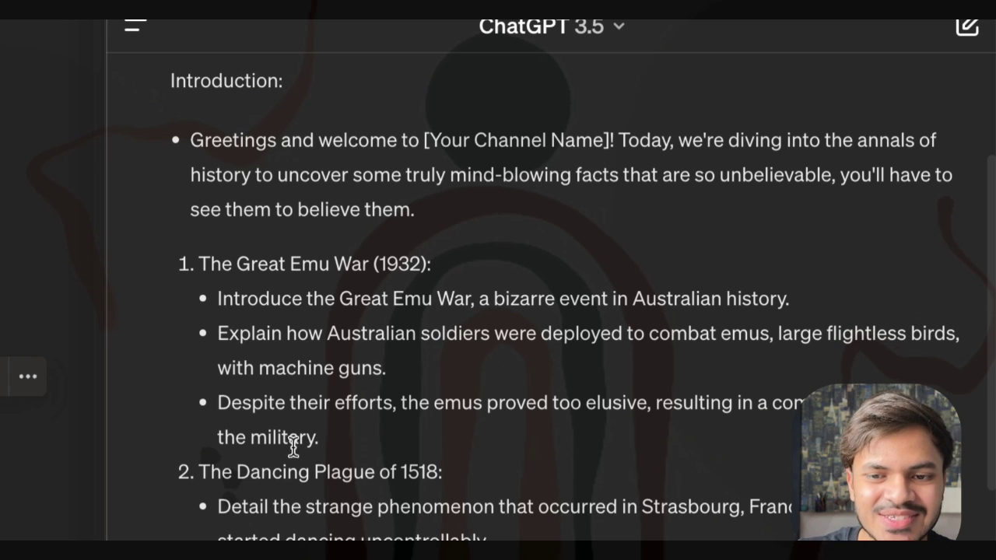
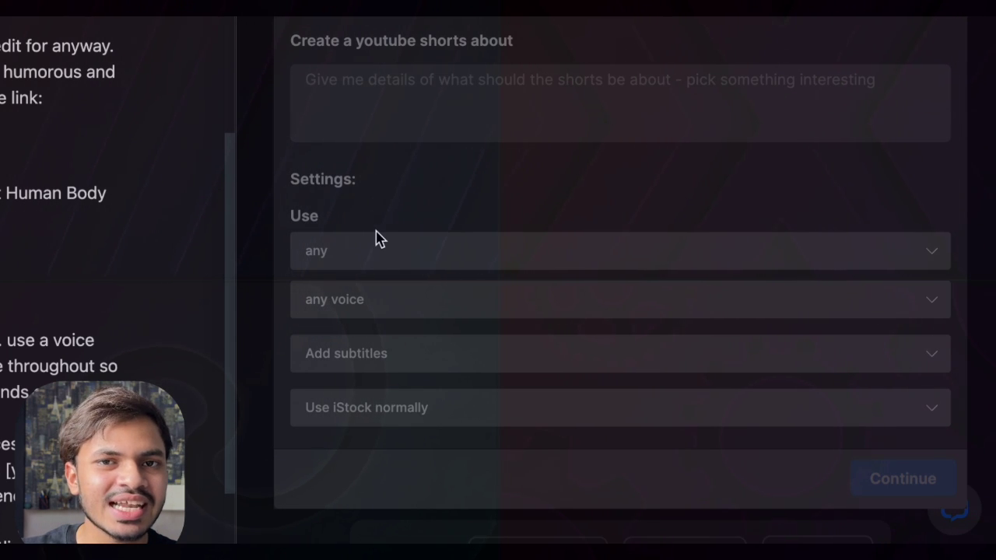
- Set the YouTube Shorts prompt to use a female voice with a New Yorker accent
click(398, 259)
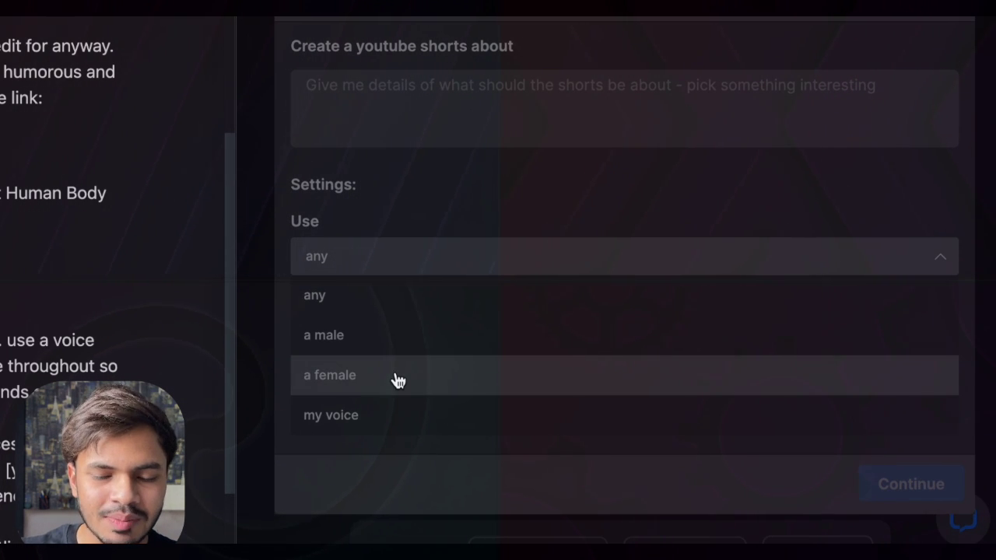
click(398, 379)
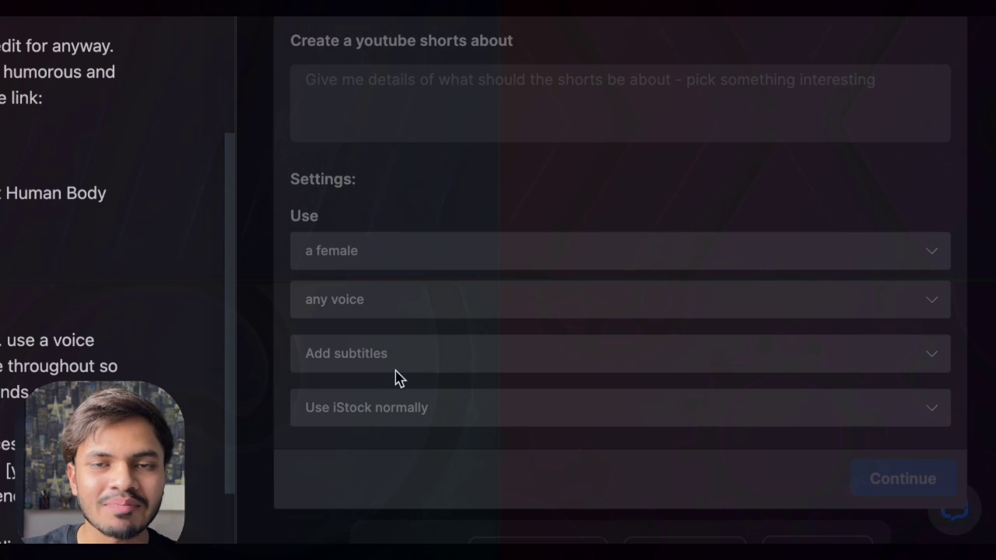
click(390, 308)
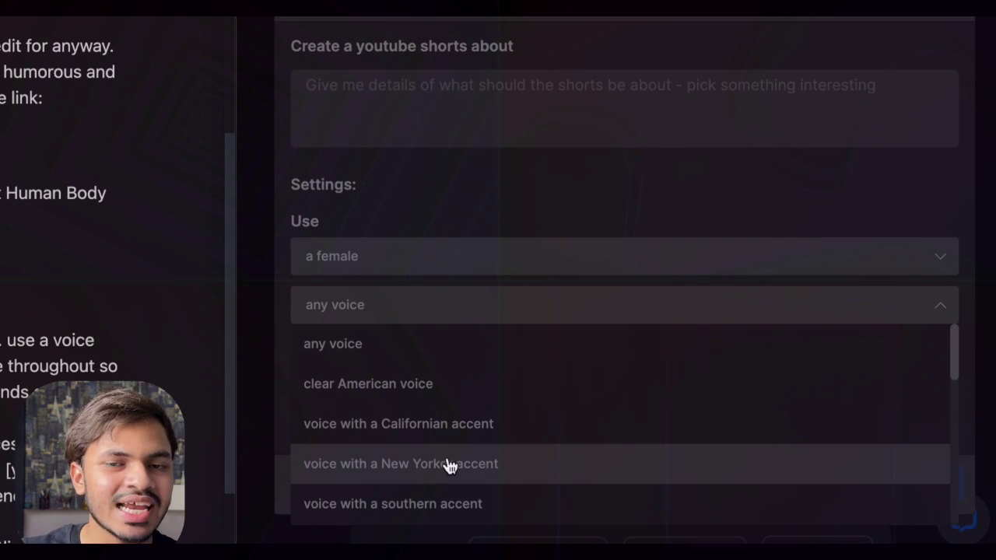
click(451, 465)
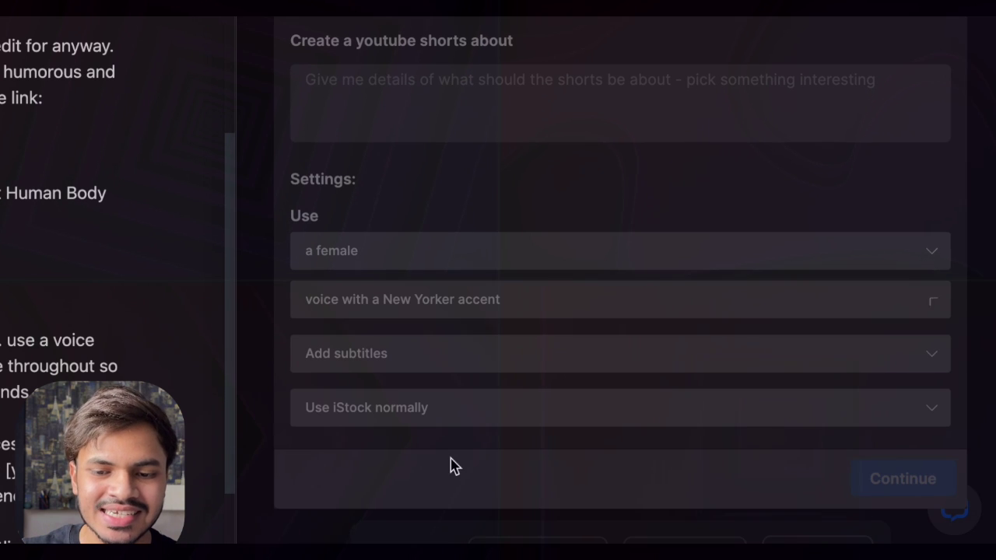
- Set the YouTube Shorts prompt to add no subtitles and view the iStock media options
click(433, 360)
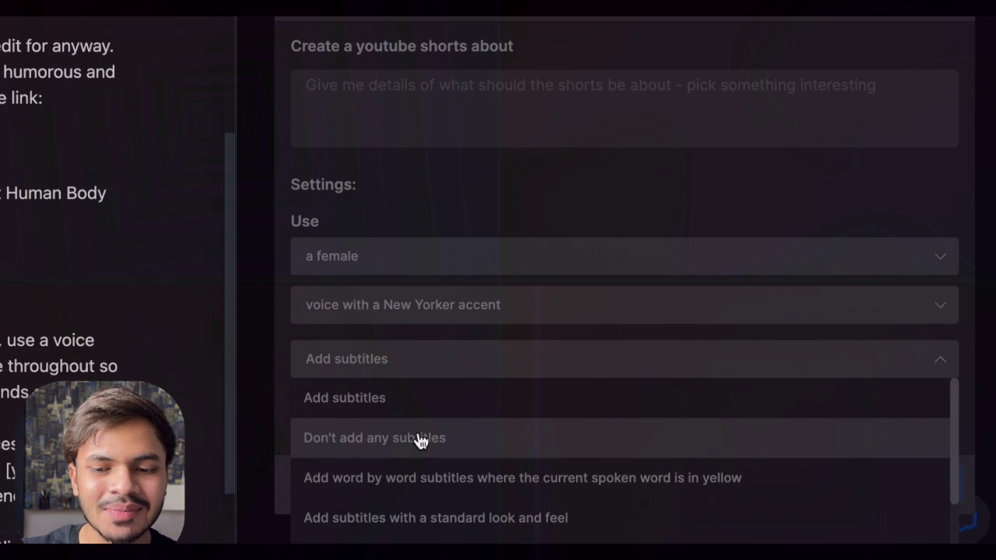
click(420, 440)
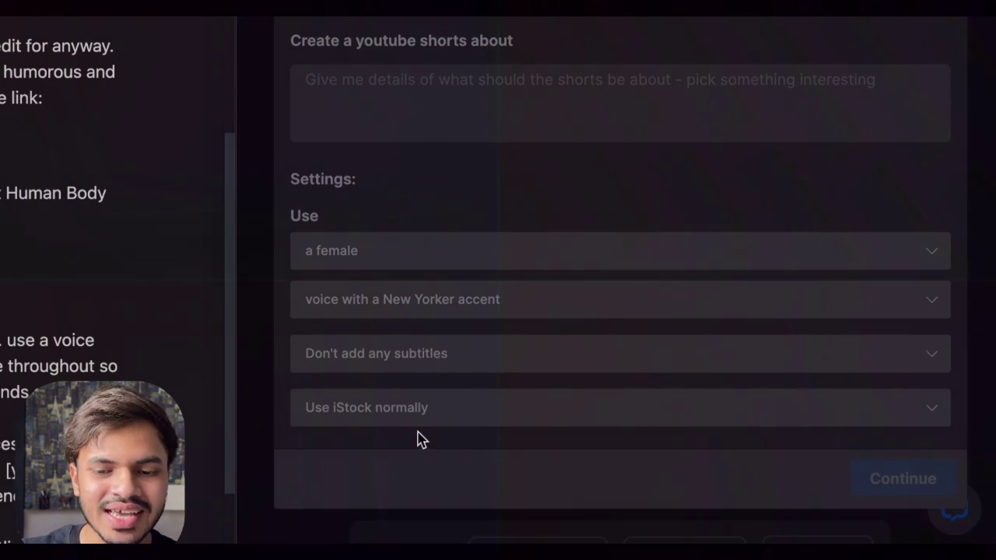
click(381, 412)
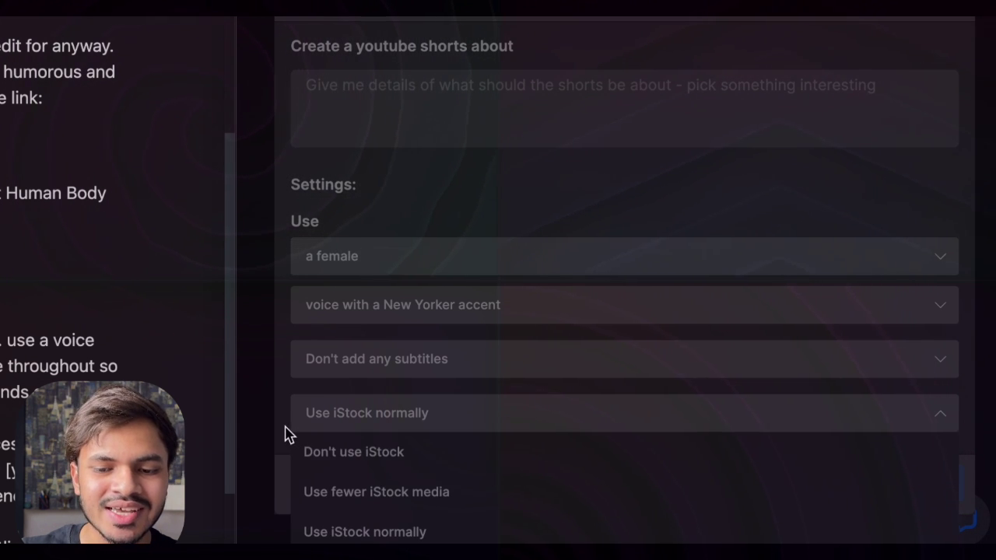
click(342, 477)
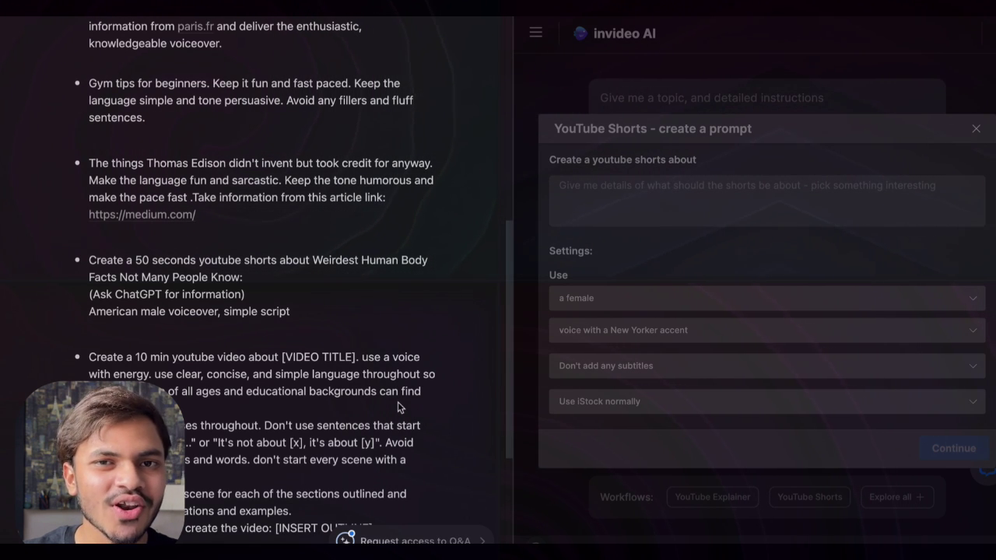
- Set the Shorts subtitles to word by word with the current spoken word in yellow, and close the prompt form
scroll(398, 402, down, 5)
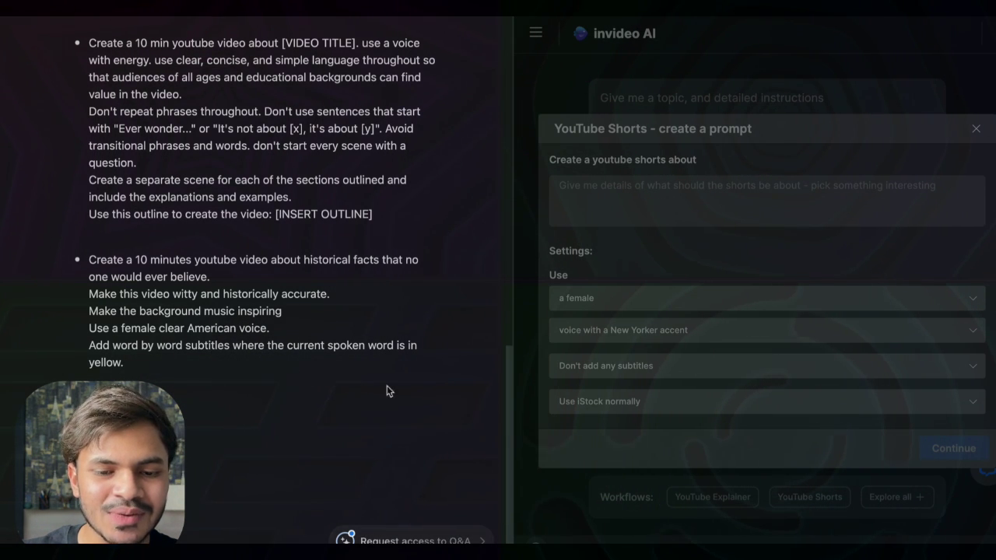
click(656, 368)
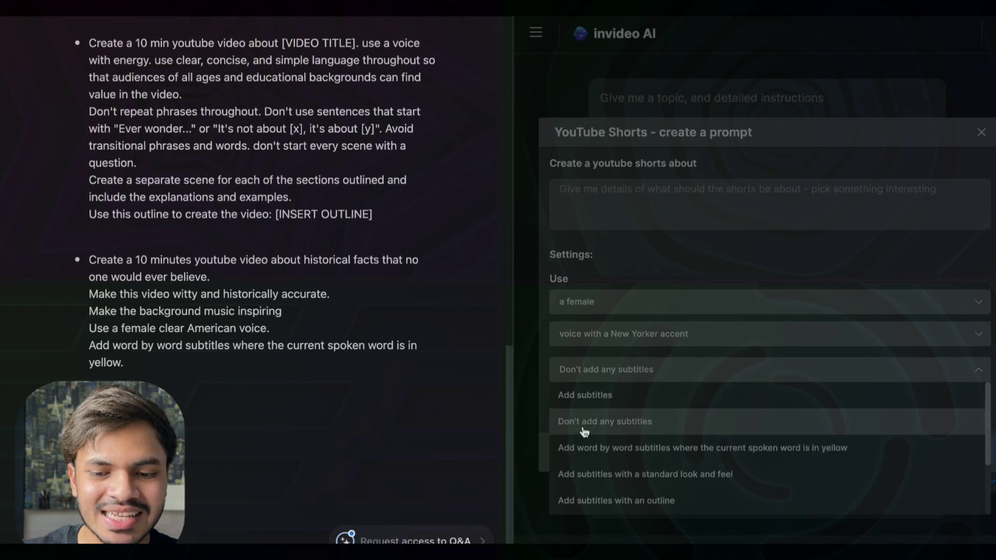
click(614, 453)
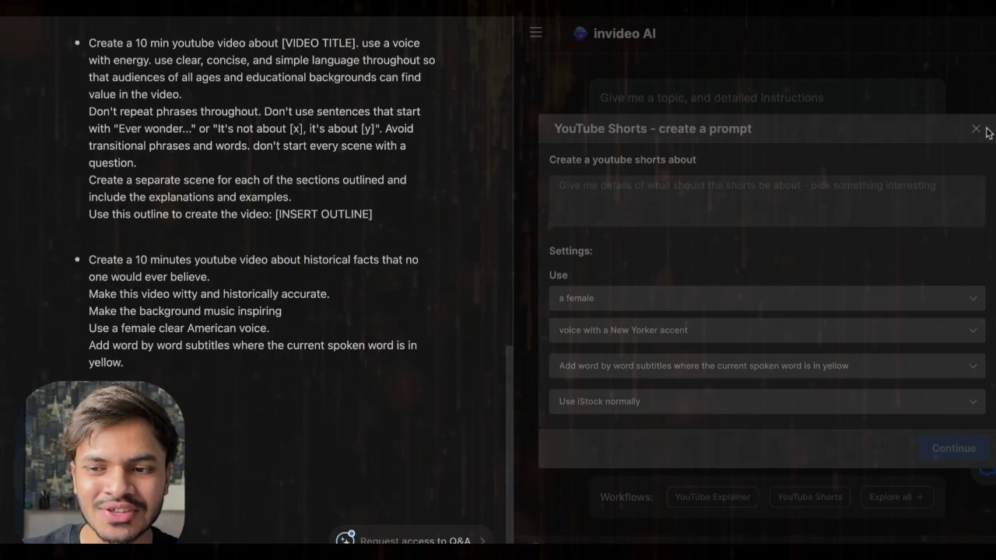
click(977, 130)
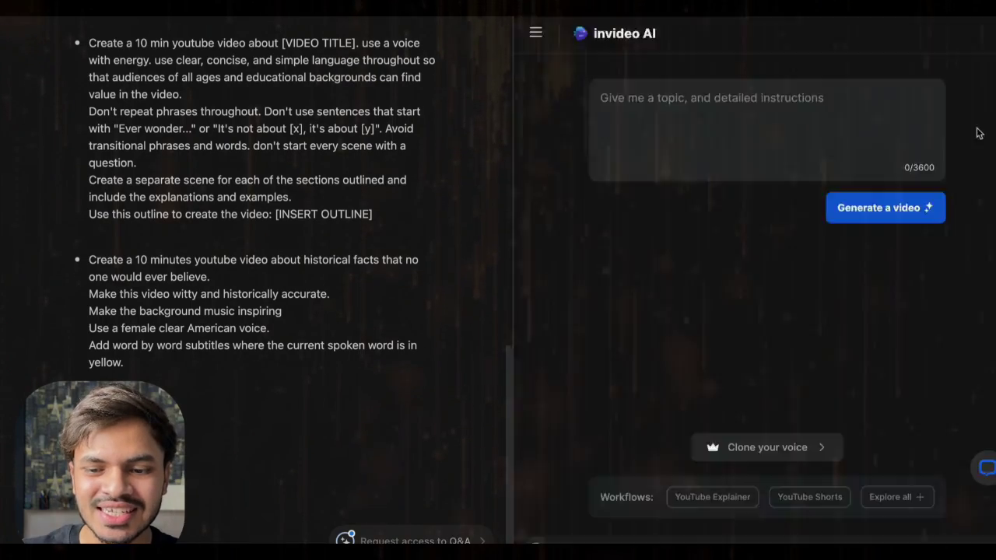
- Open the YouTube Explainer workflow and set the video length to 5 minutes
click(705, 498)
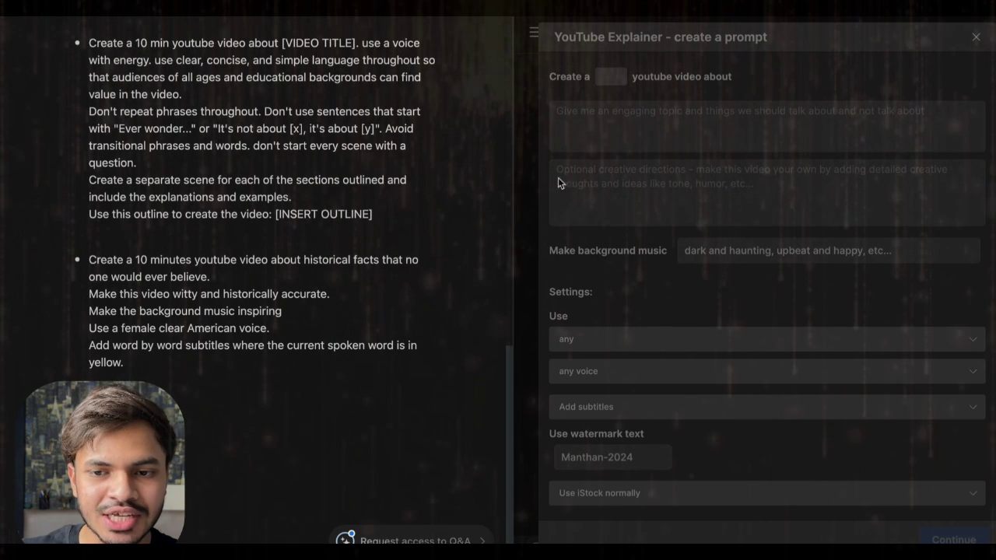
click(614, 78)
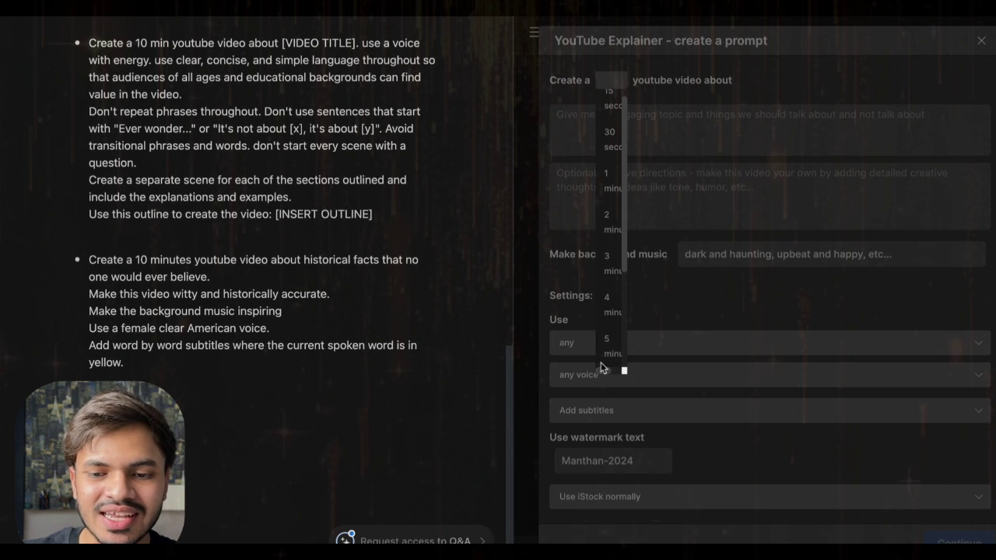
click(603, 351)
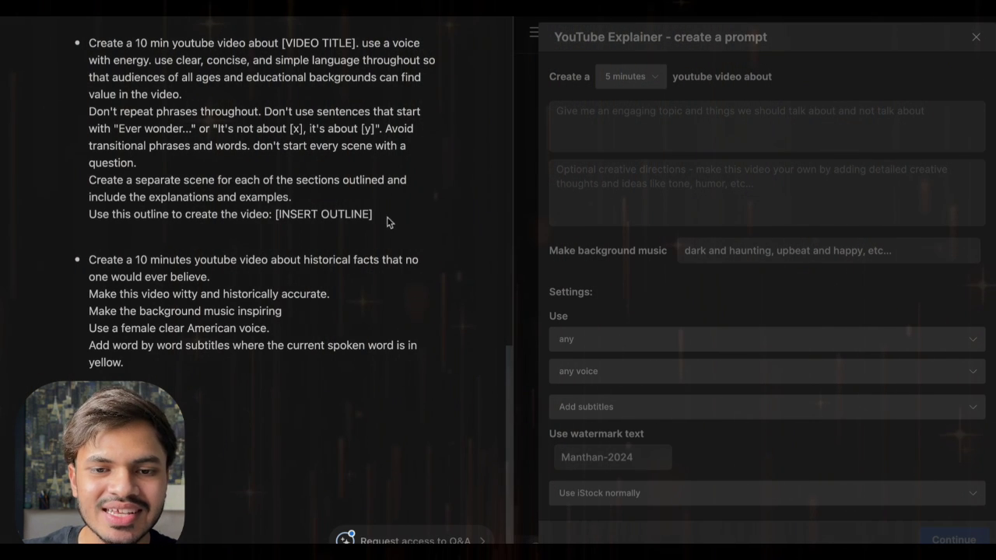
- Copy "Weirdest Human Body Facts Not Many People Know:" from the prompt notes into the Explainer topic
scroll(393, 222, up, 5)
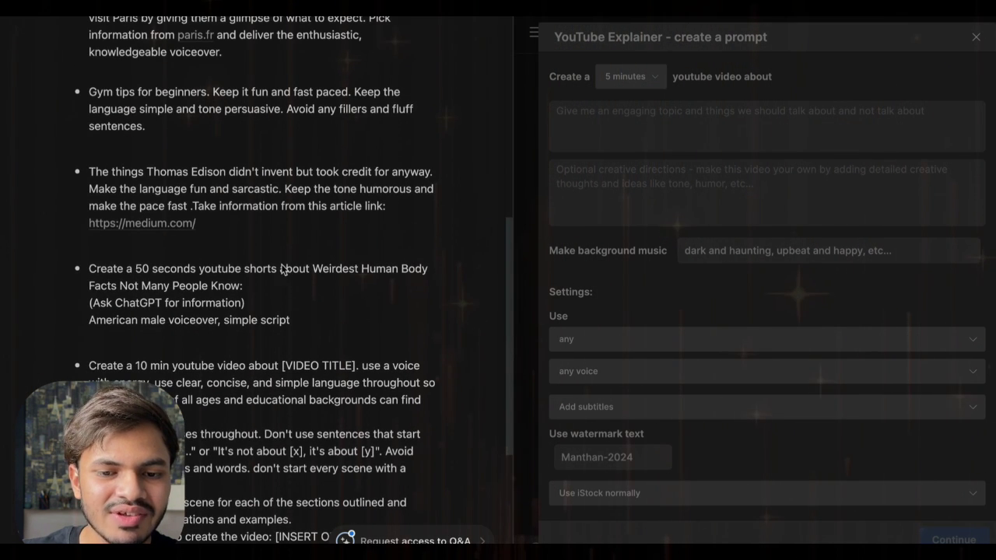
double_click(315, 270)
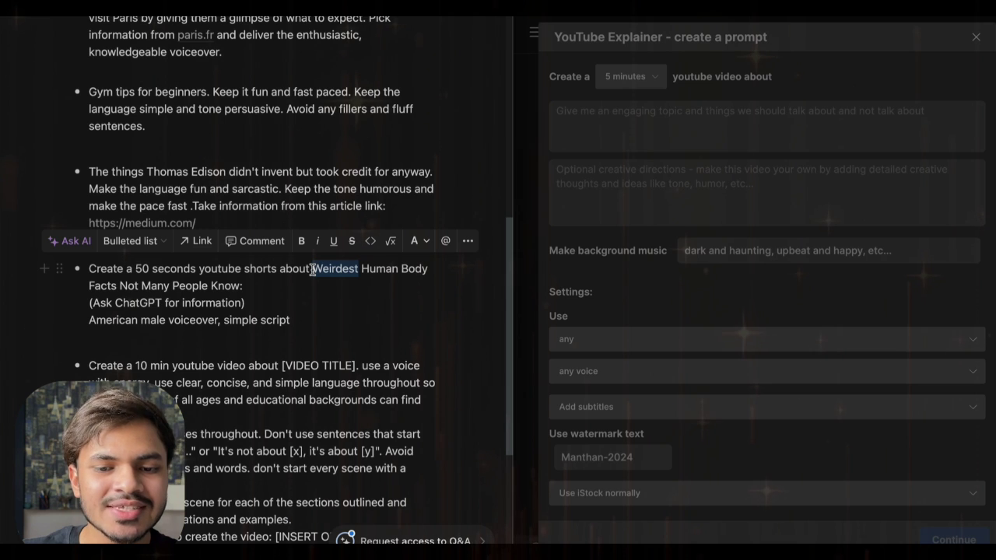
drag(312, 269, 331, 285)
key(ctrl+c)
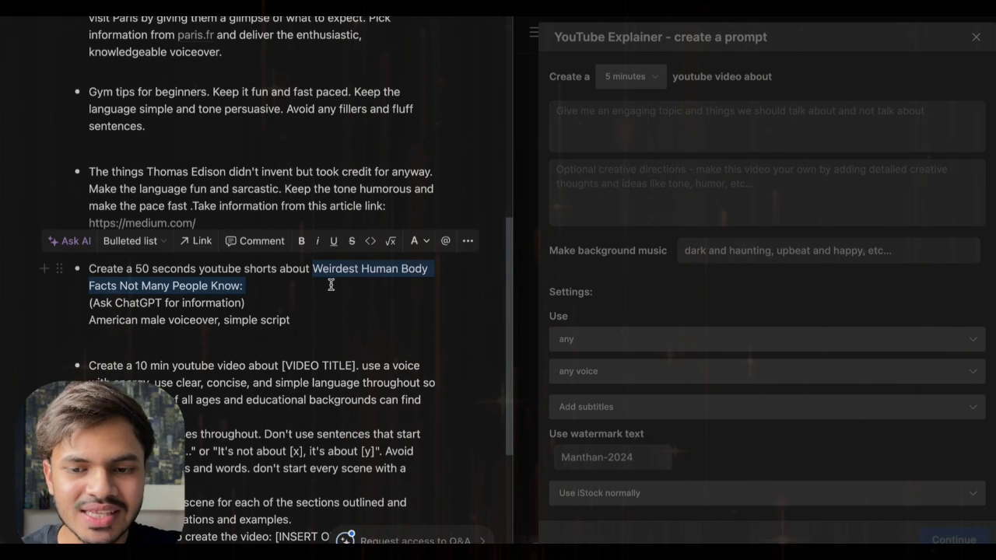
click(606, 119)
key(ctrl+v)
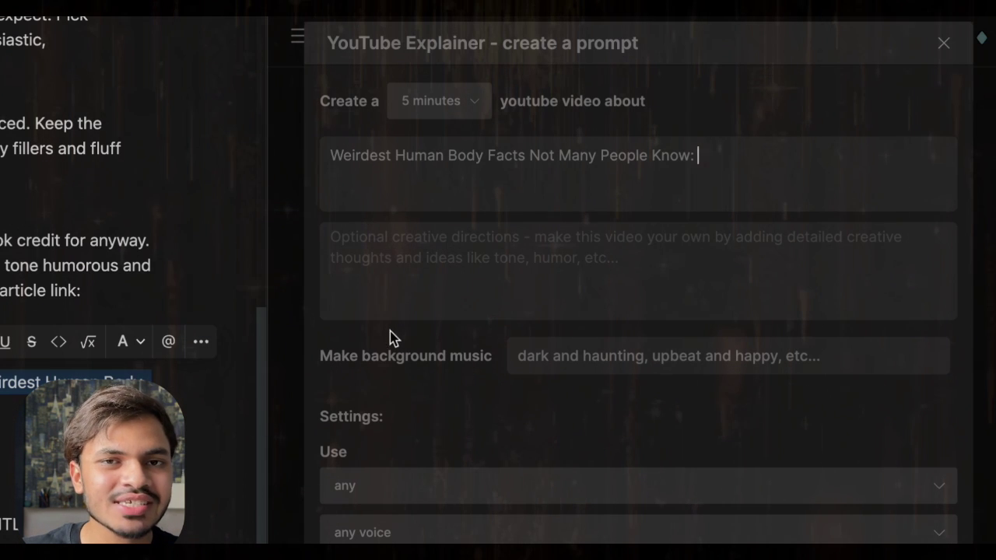
- Copy Claude's list of 10 weird human body facts into the Explainer's creative directions and check the pasted text
click(376, 309)
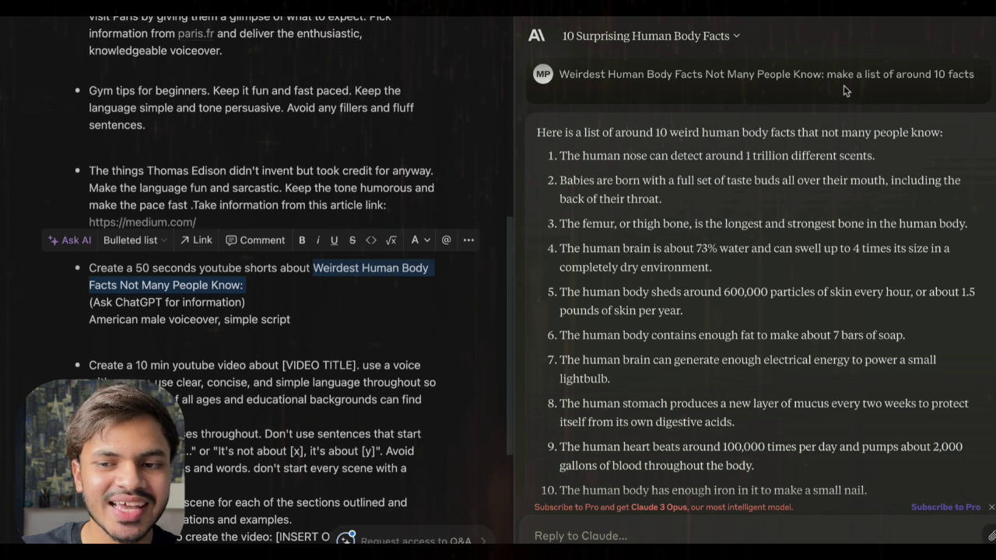
scroll(692, 224, down, 1)
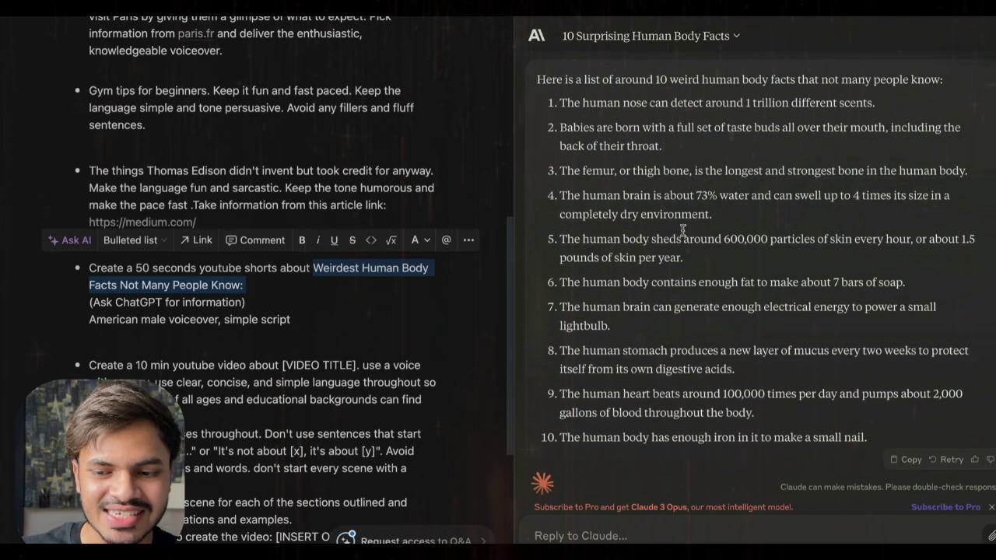
click(908, 460)
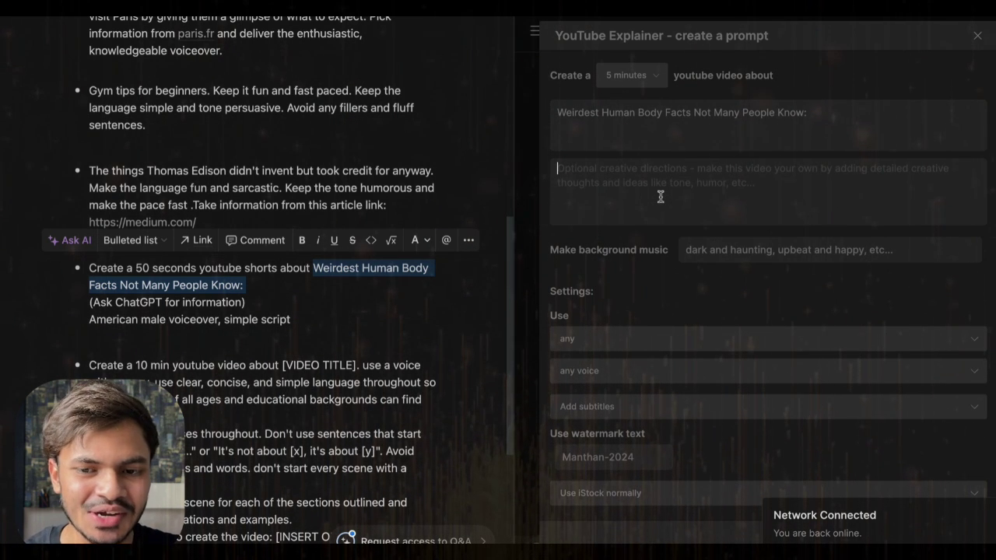
key(ctrl+v)
scroll(651, 198, up, 3)
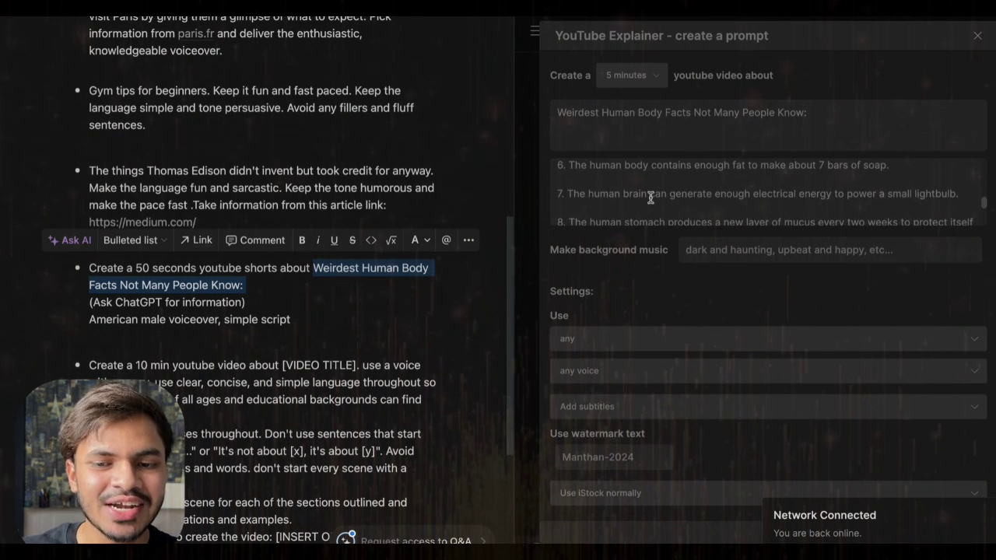
scroll(650, 198, up, 5)
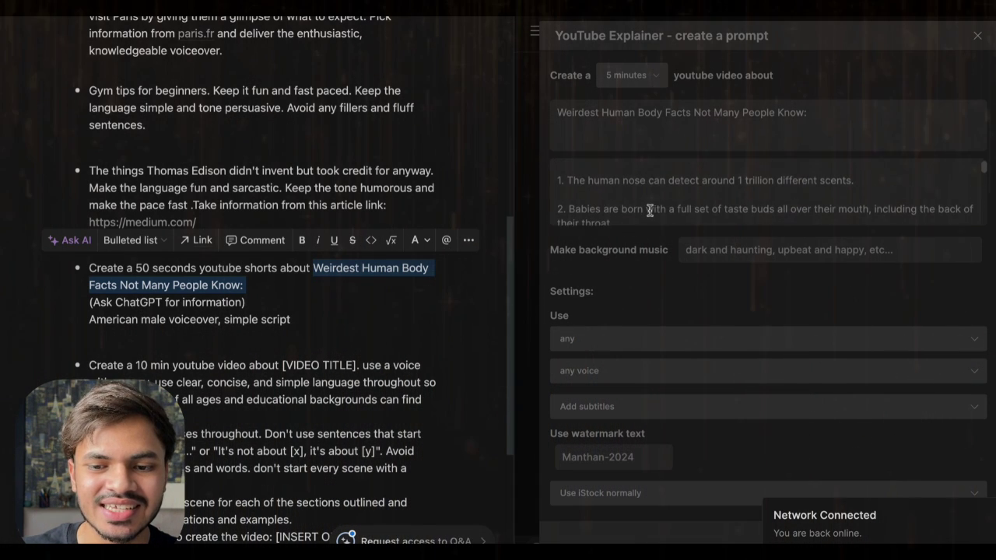
scroll(650, 208, up, 1)
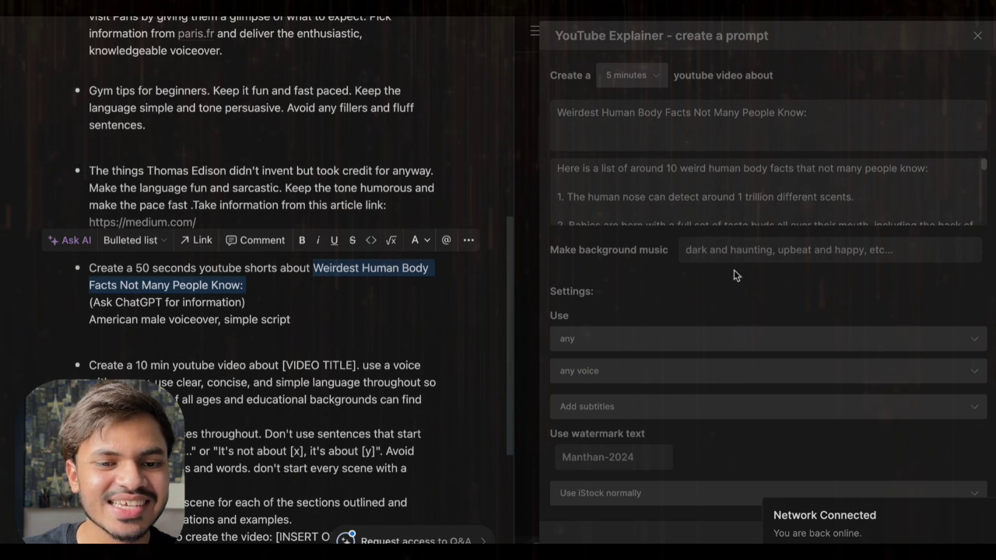
- Look over the general prompt template in the notes, and set the Explainer's background music to calm
scroll(210, 294, up, 10)
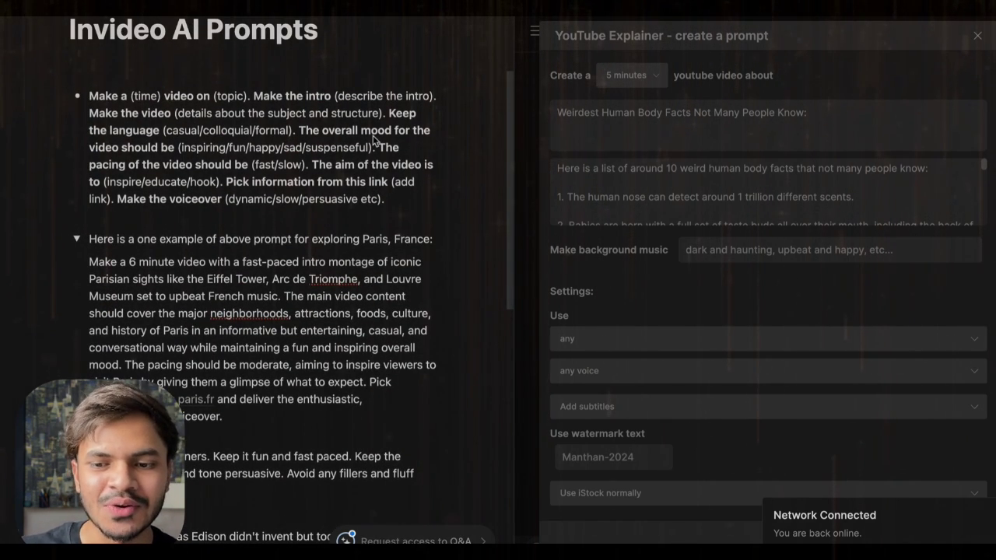
click(715, 258)
text(calm)
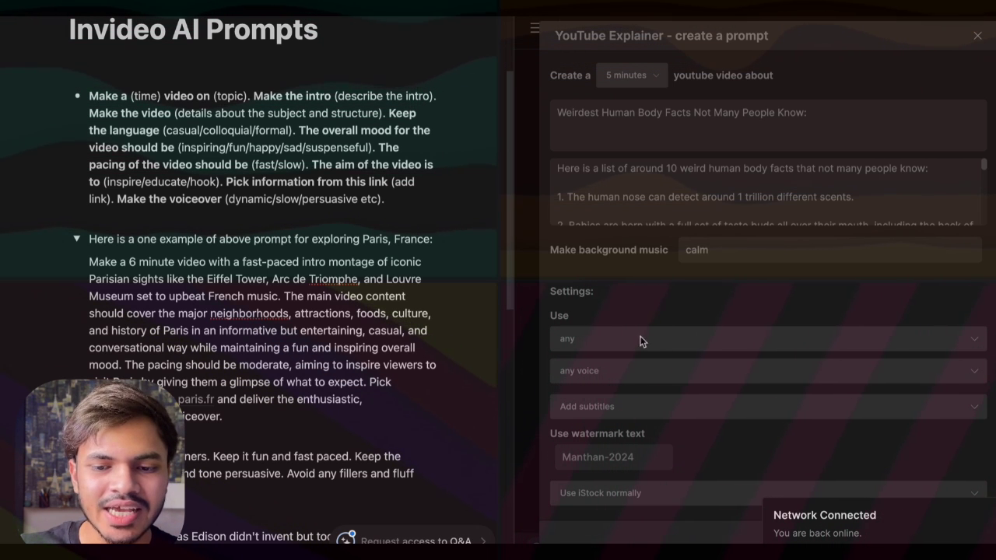
- Set the Explainer to use a male voice with a southern accent and to add subtitles with an outline
click(611, 340)
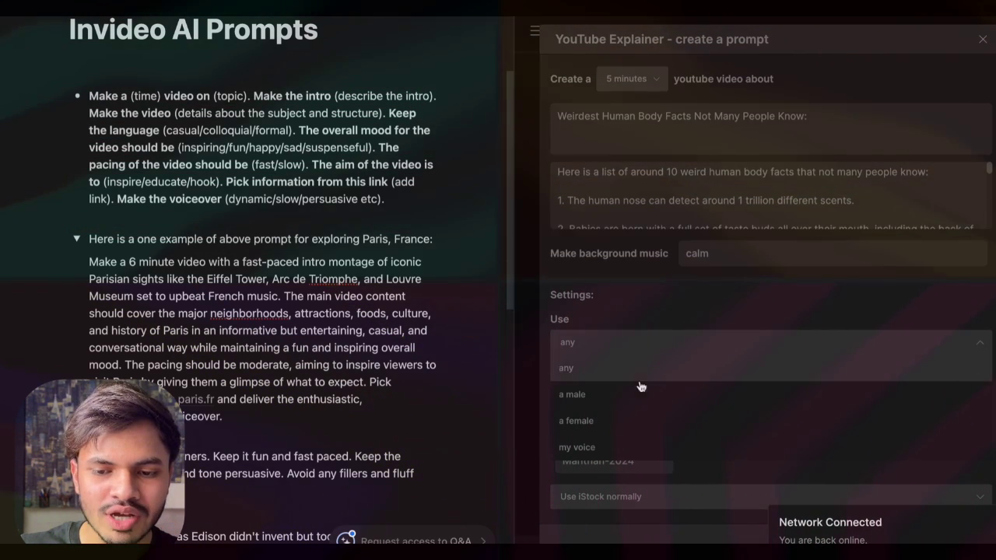
click(635, 392)
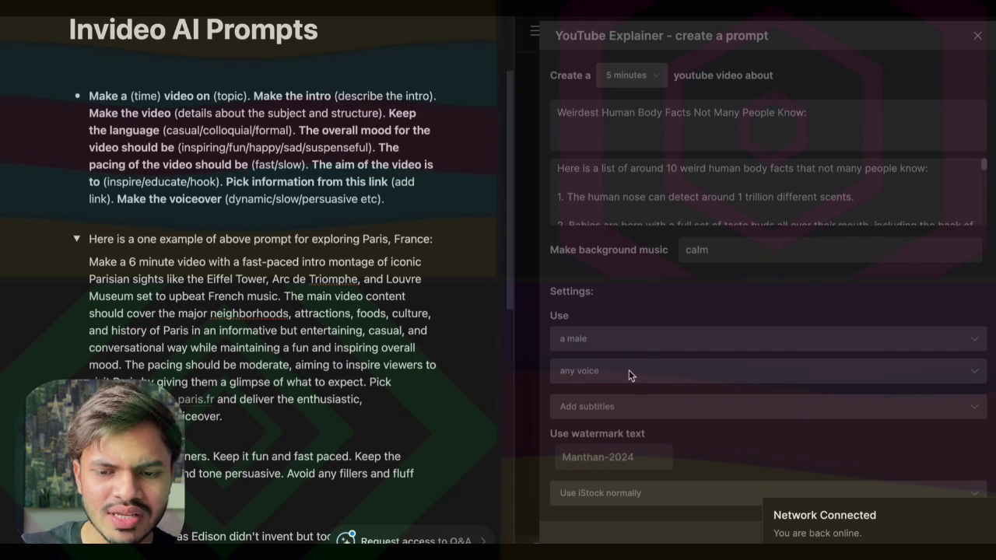
click(629, 371)
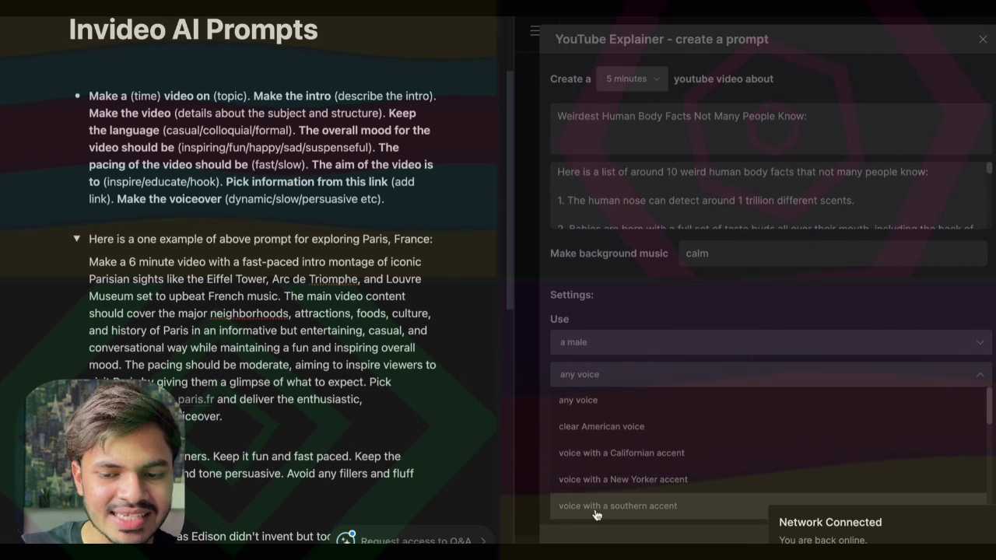
click(596, 507)
click(624, 412)
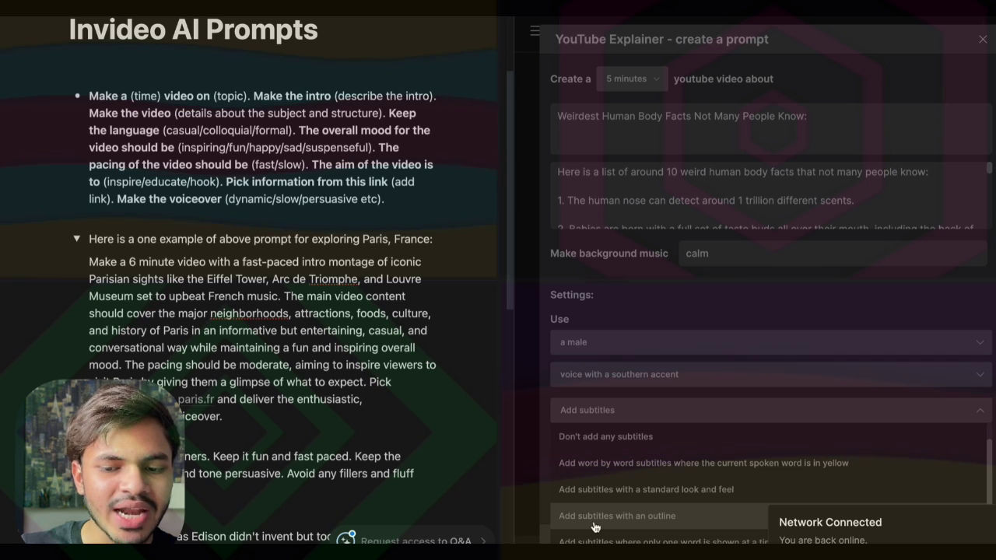
click(595, 515)
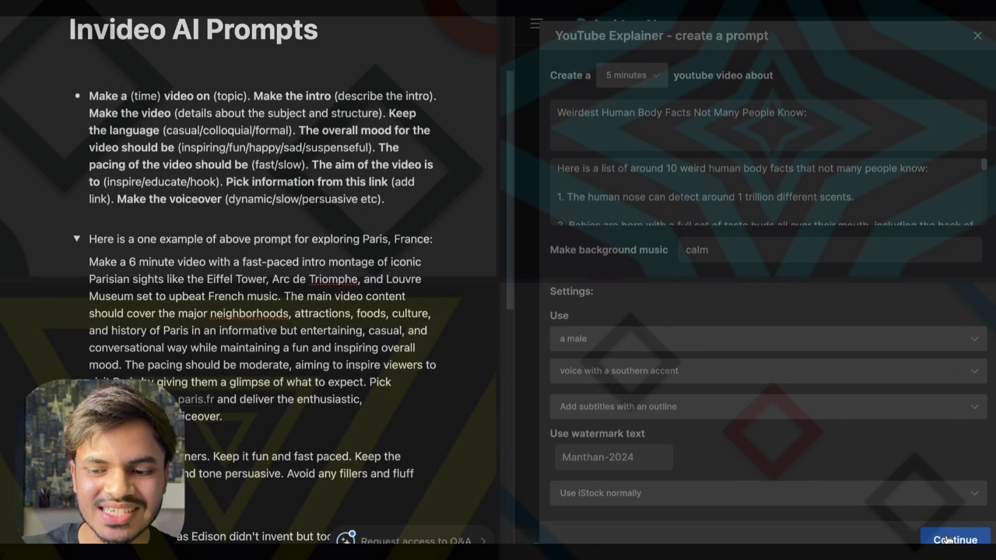
- Build the prompt from the completed Explainer form and review its text down to the settings
click(948, 540)
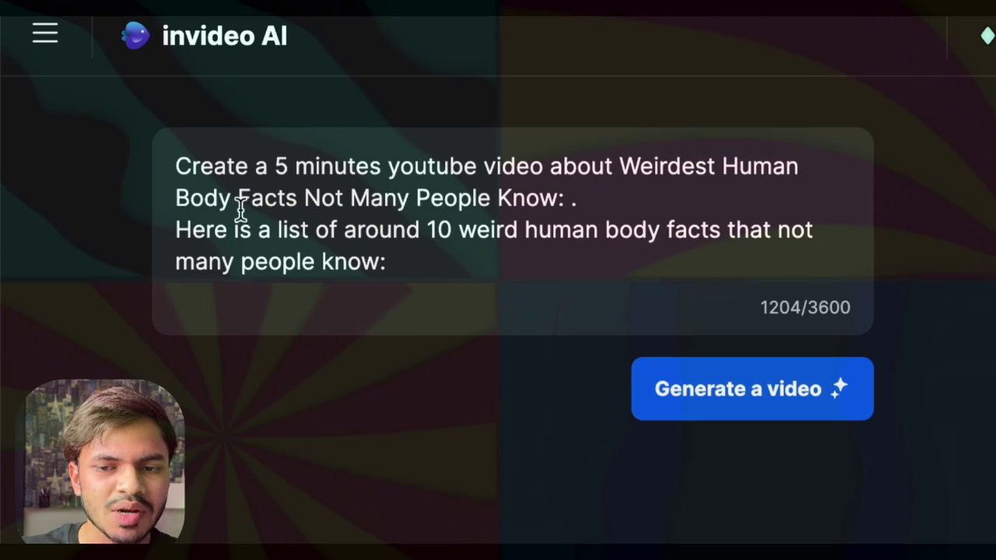
scroll(366, 215, down, 1)
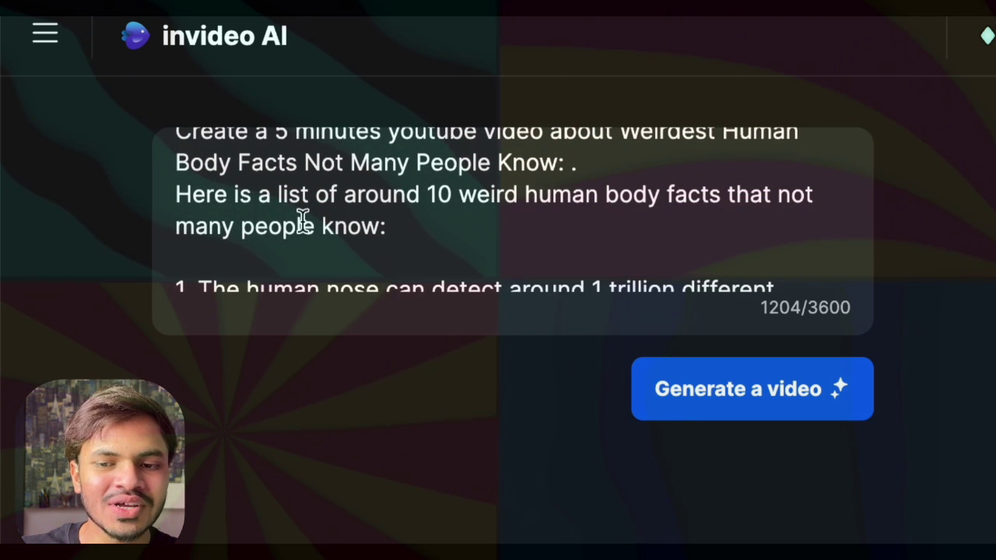
scroll(303, 220, down, 1)
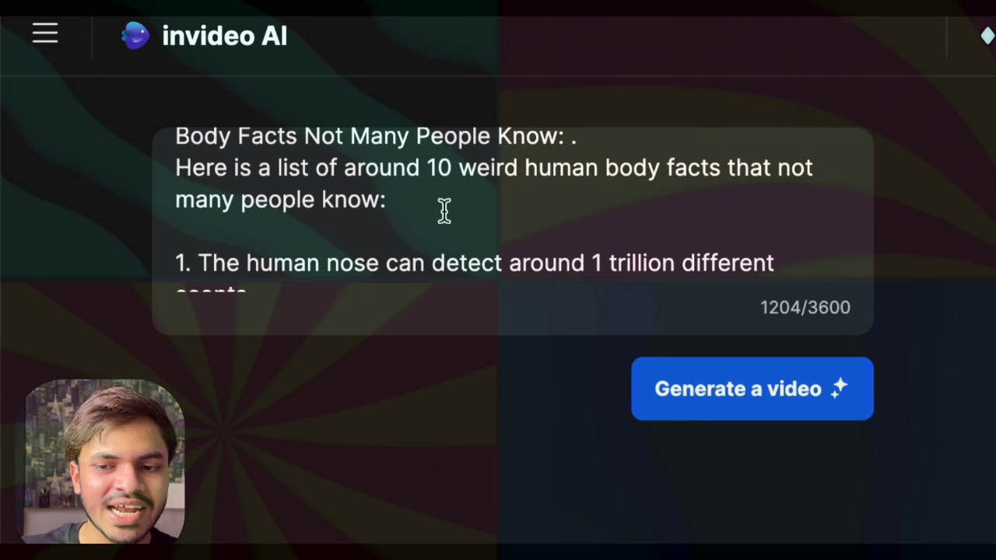
scroll(444, 211, down, 5)
scroll(418, 220, down, 6)
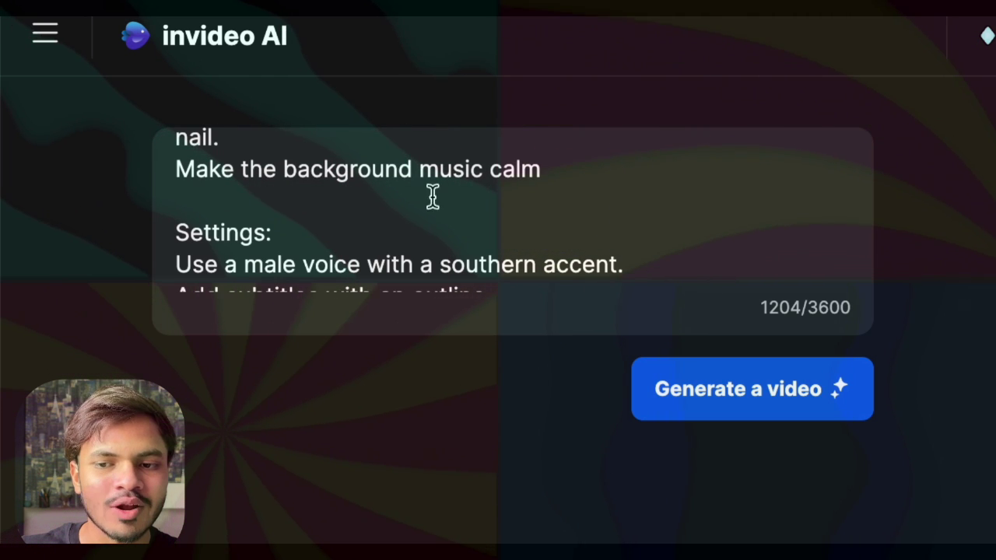
scroll(429, 218, down, 2)
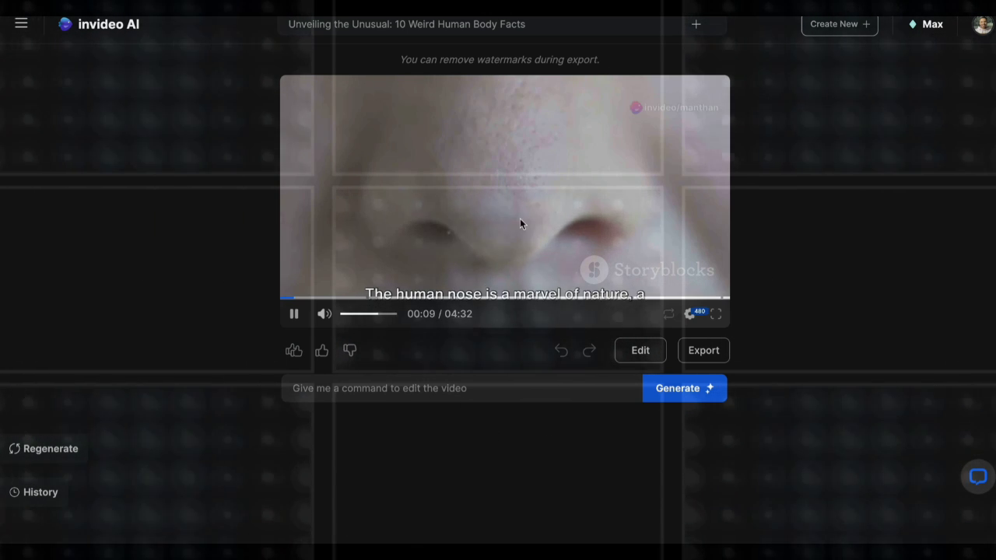
- Pause the generated video, add "reveal the facts in a descending order:" after the prompt's list introduction, and open the history
key(space)
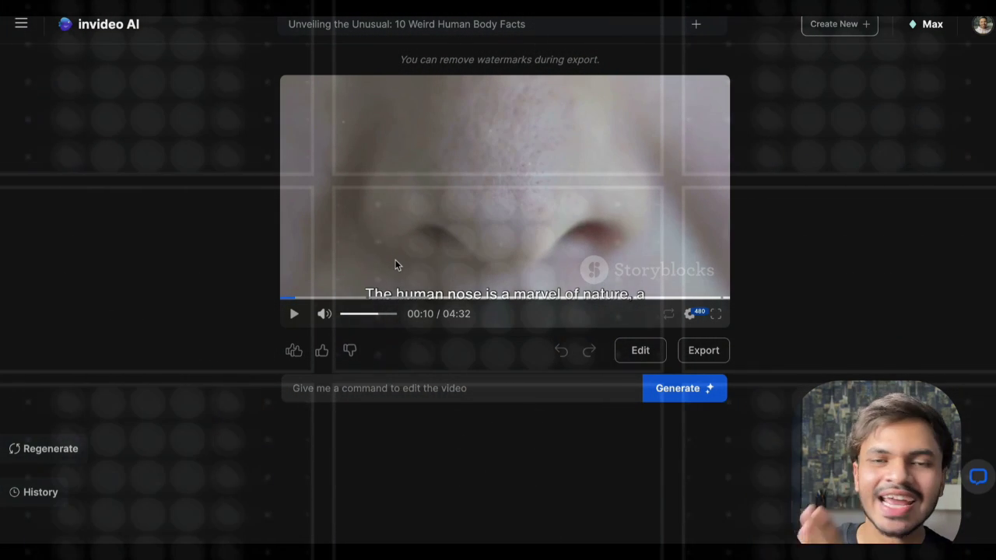
click(678, 23)
click(597, 248)
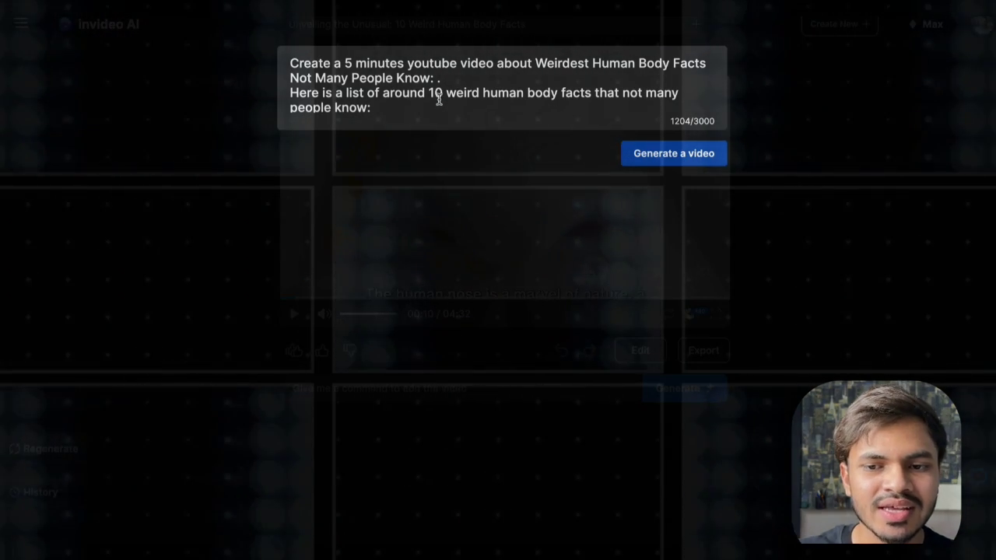
text(reveal)
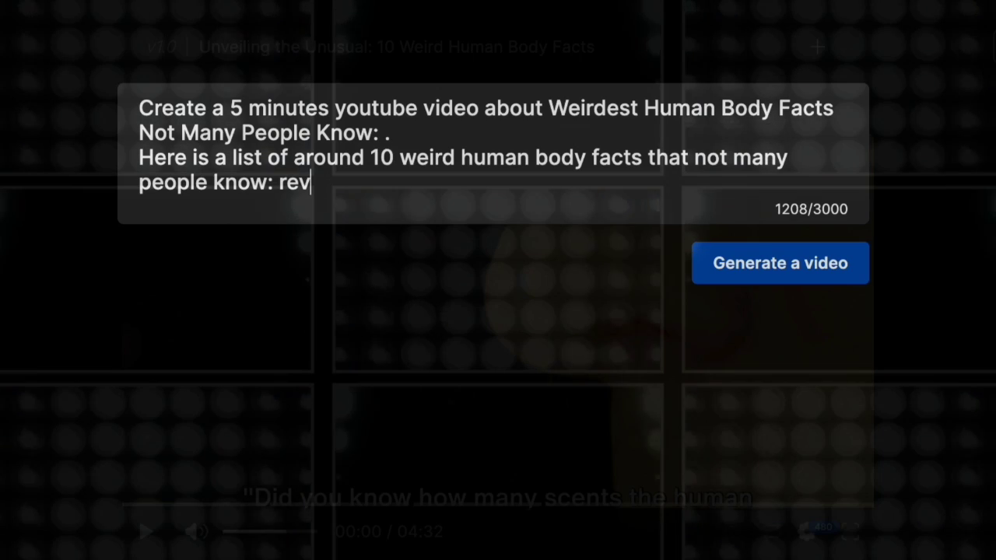
text( the facts )
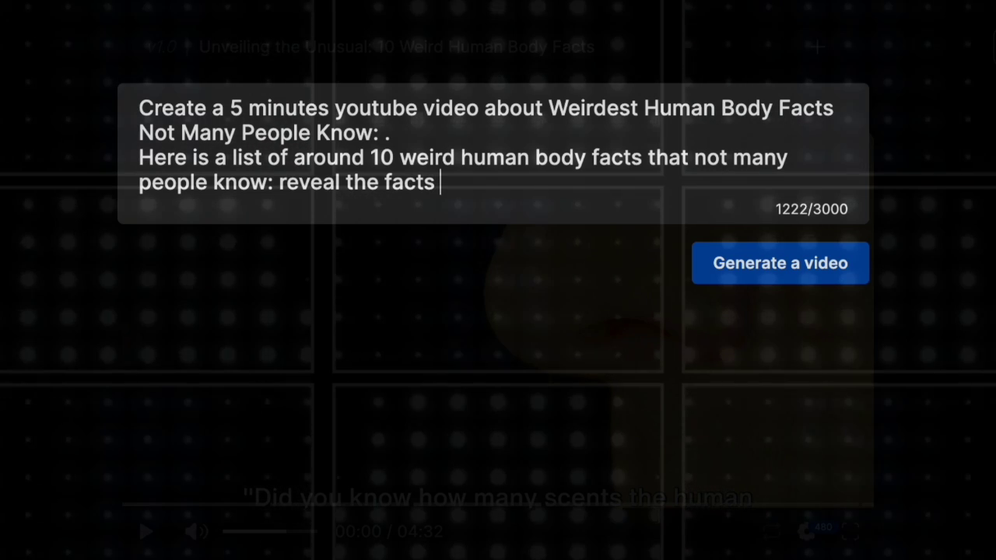
text(in a descending order:)
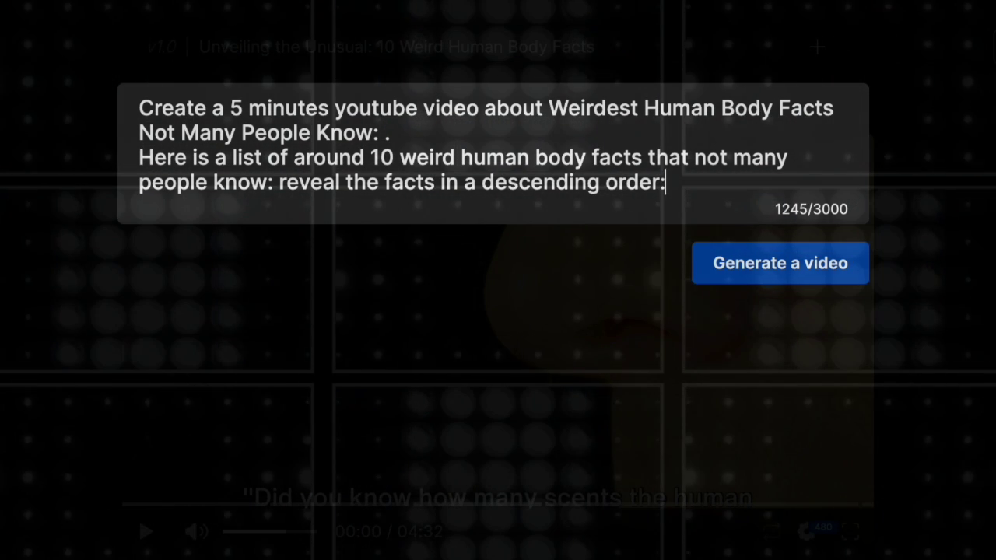
text())
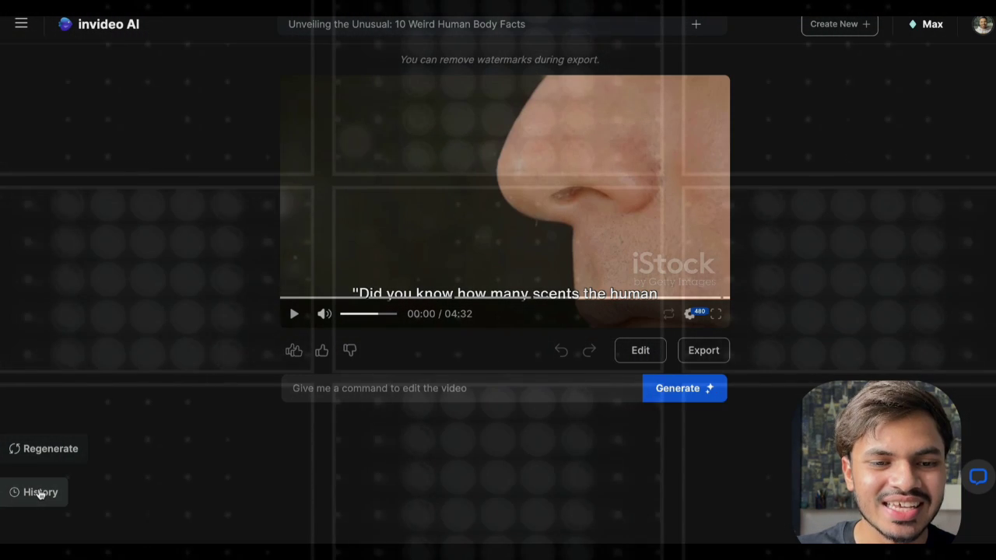
click(41, 493)
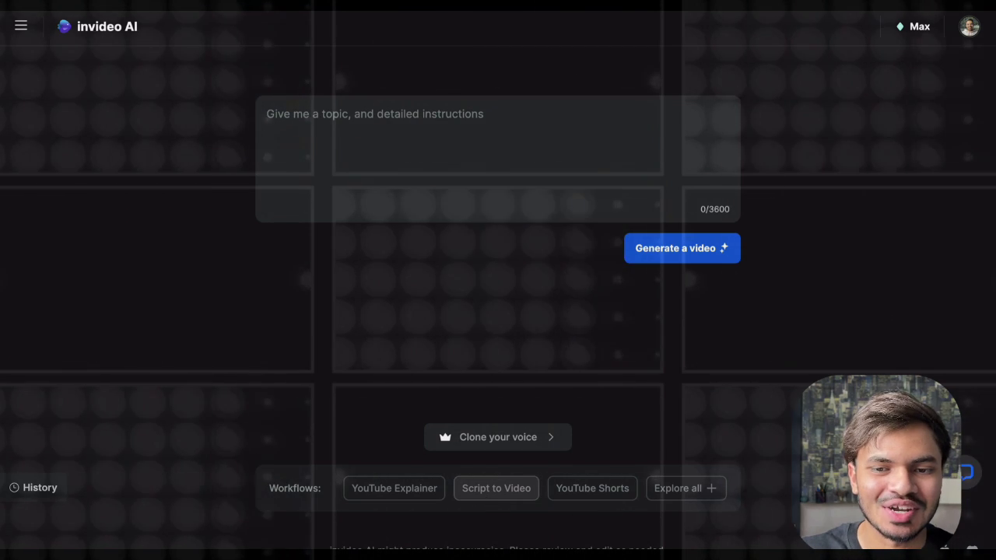
- Open the Script to Video workflow and insert the script about focus, building principles and perfection
click(498, 493)
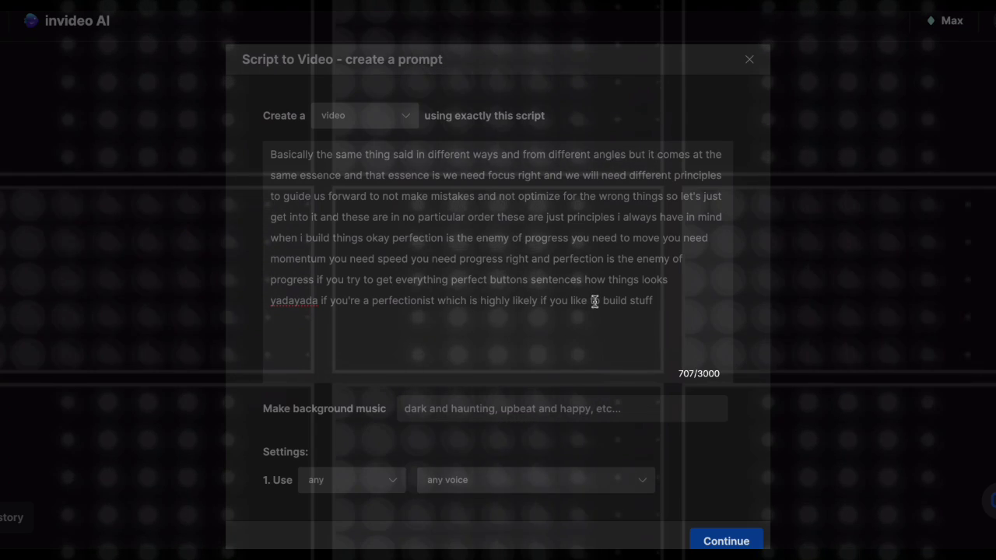
drag(663, 303, 260, 147)
click(570, 255)
click(687, 291)
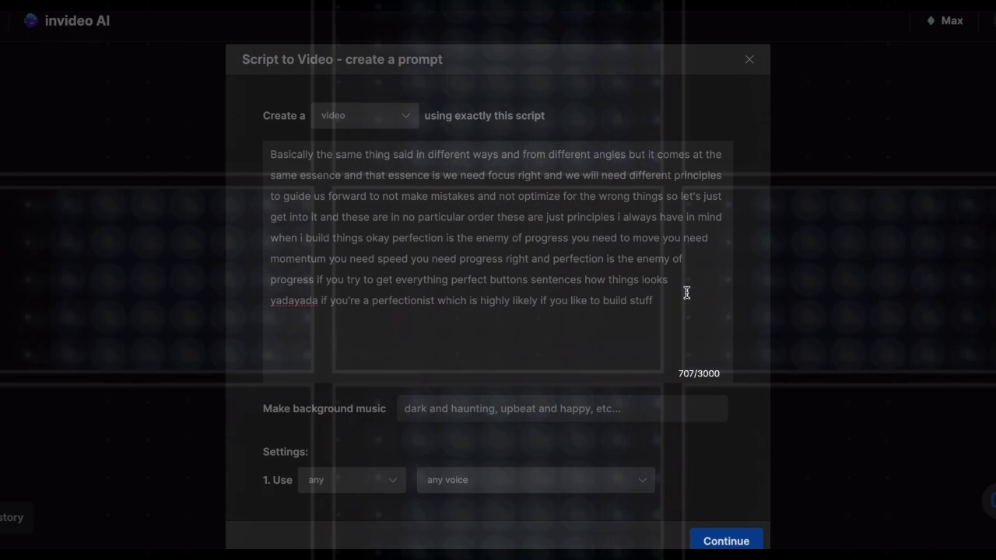
- Append the closing line "subscribe to my youtube channel" to the script, separated from it by a blank line
key(Return)
key(Return)
text(sub)
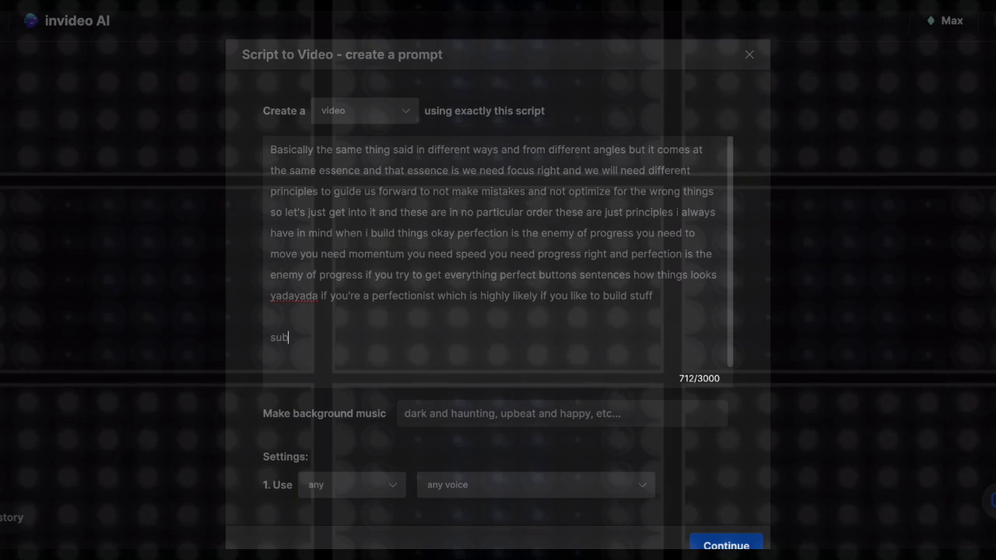
text(scribe to )
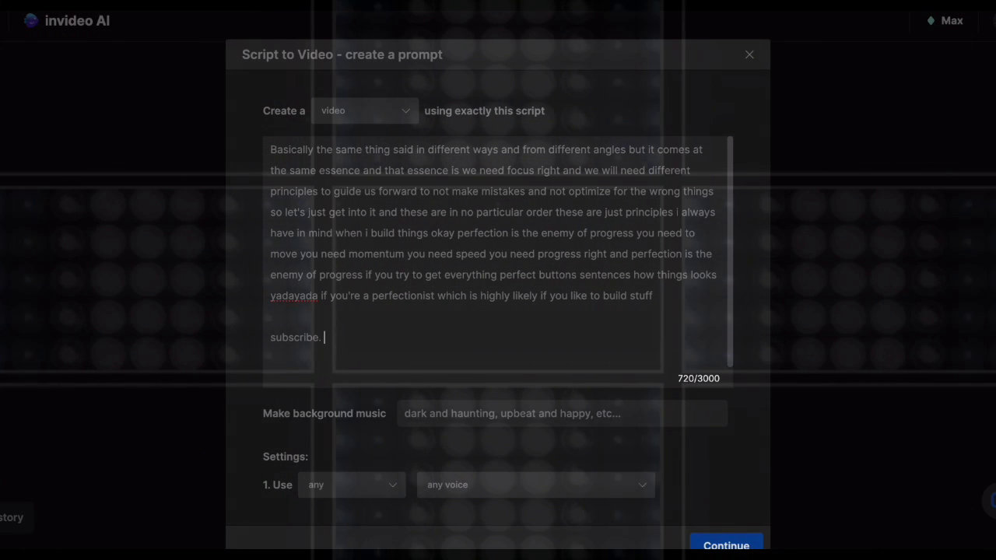
text(my)
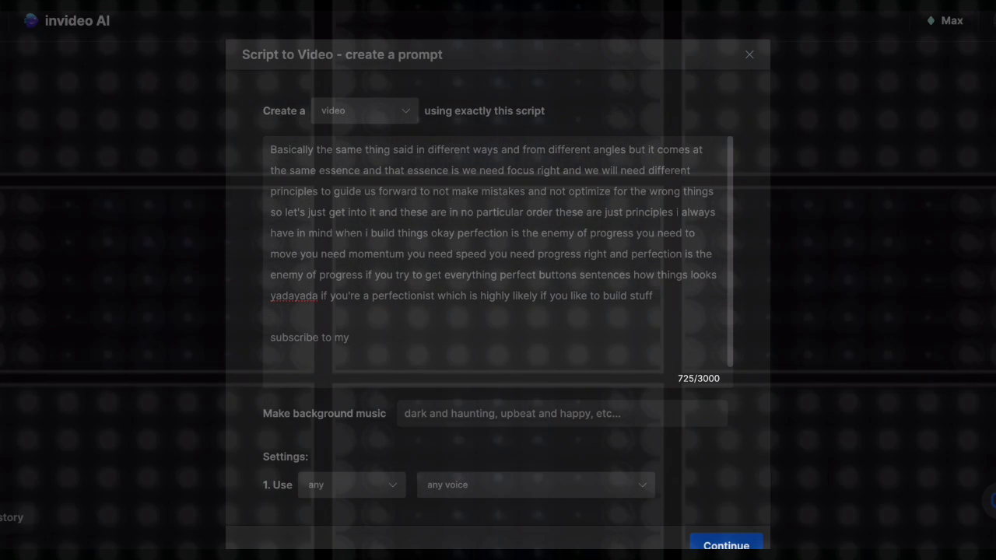
text( youtube )
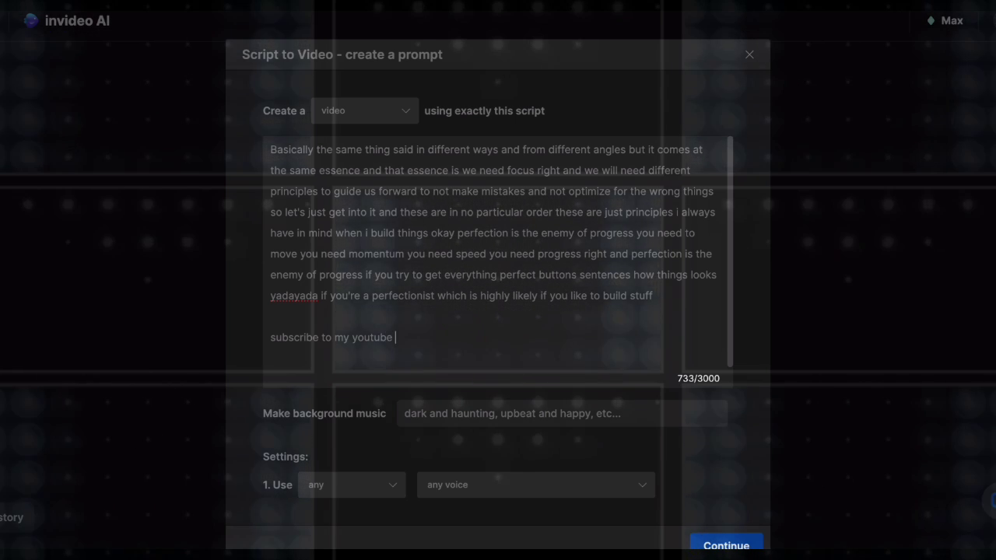
text(channel)
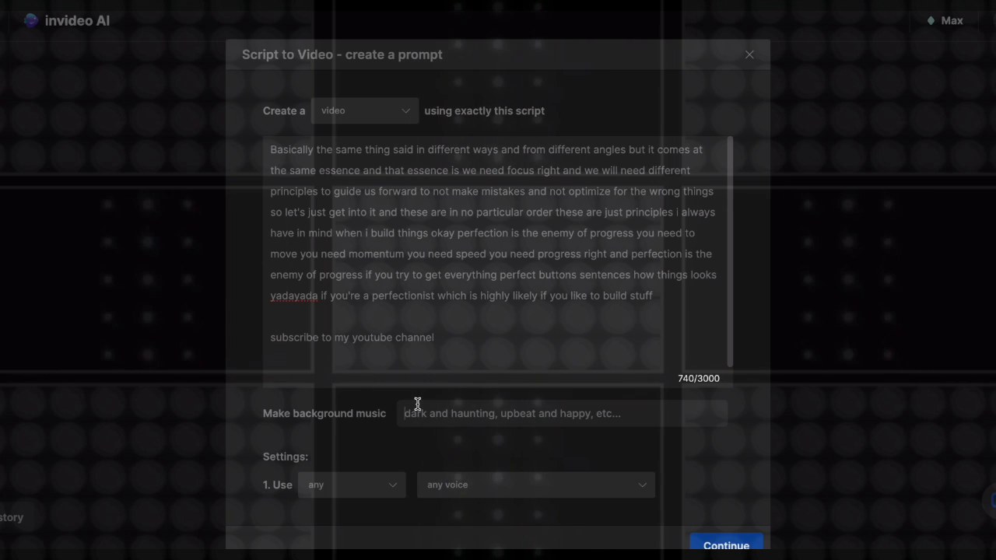
- Set the background music of the Script to Video prompt to "calm"
click(418, 408)
text(clam)
key(BackSpace)
key(BackSpace)
key(BackSpace)
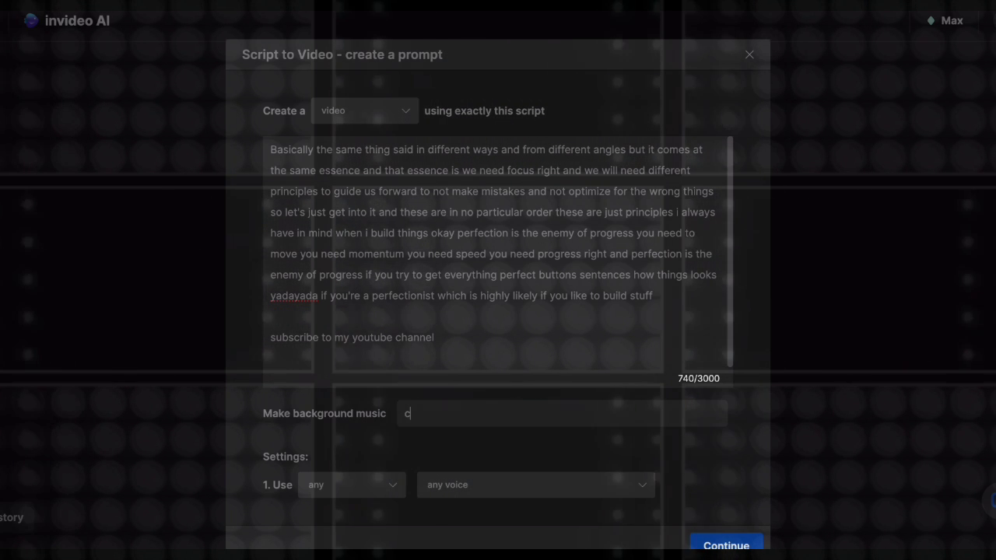
text(alm)
- Set the Script to Video narration to a female, clear American voice
click(382, 486)
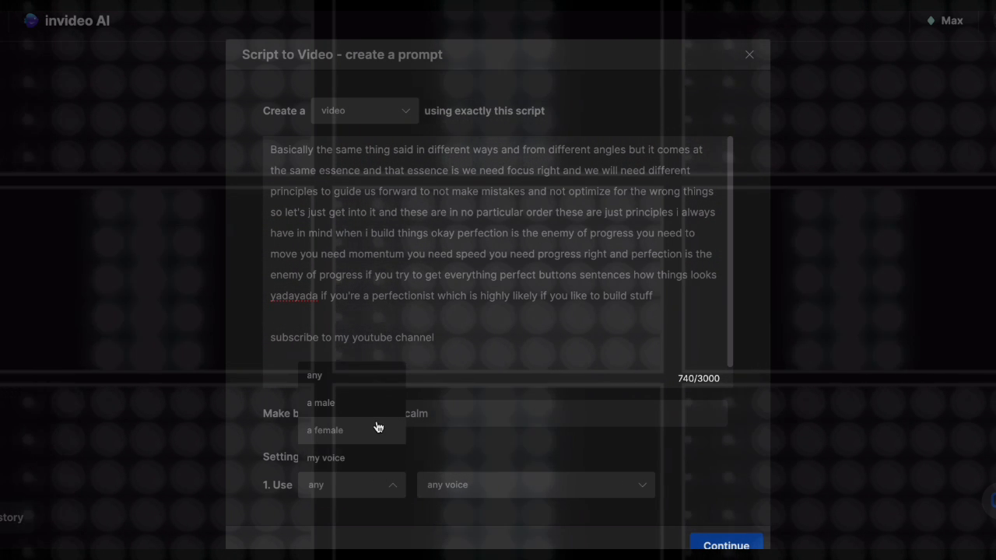
click(381, 428)
click(466, 483)
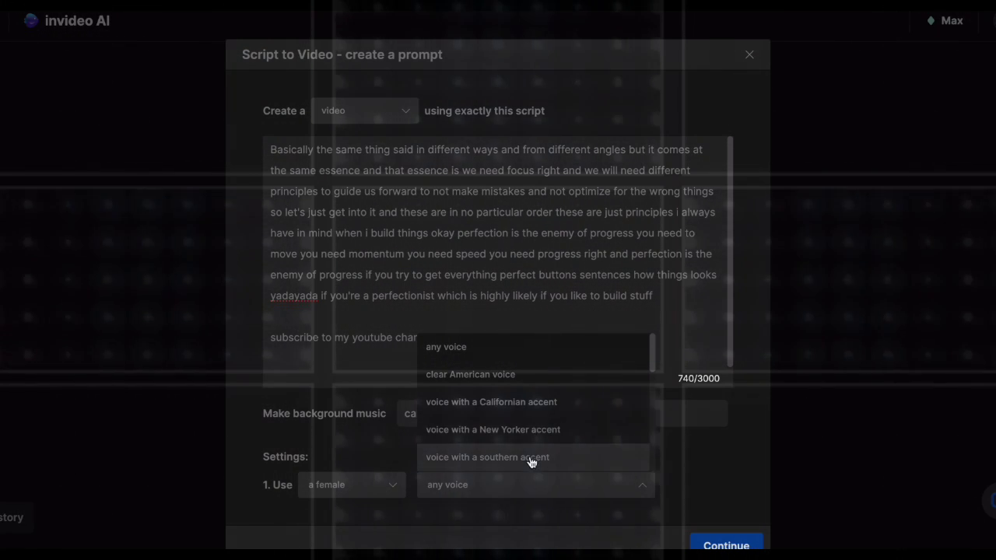
click(493, 376)
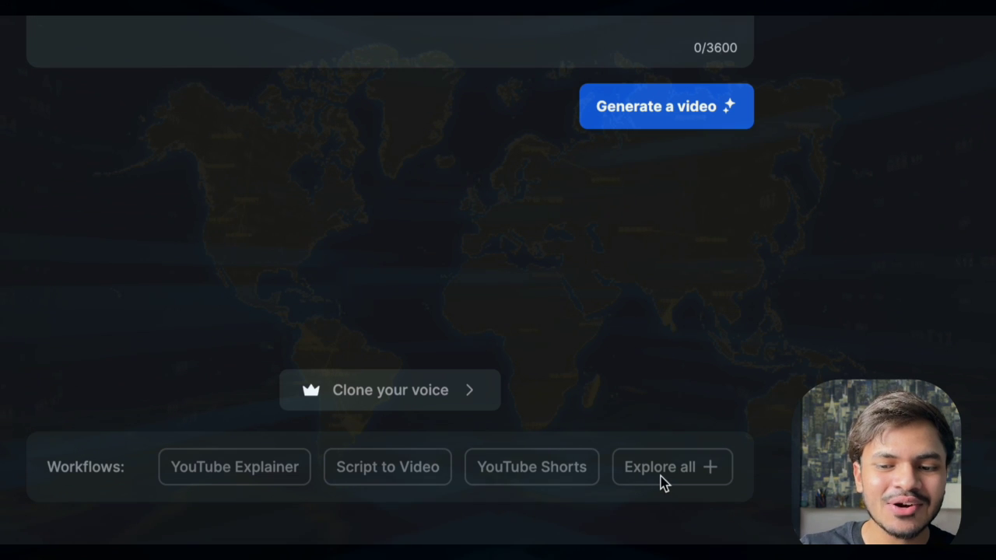
- Open the Recent Events Video workflow and enter the topic "Ukraine VS Russia War, looking as of starting world war 3"
click(667, 475)
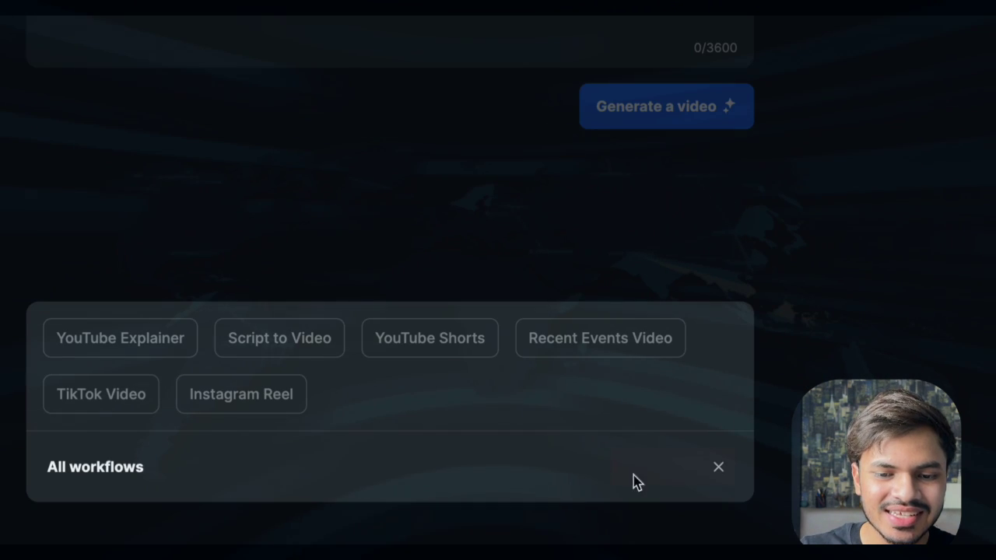
click(589, 351)
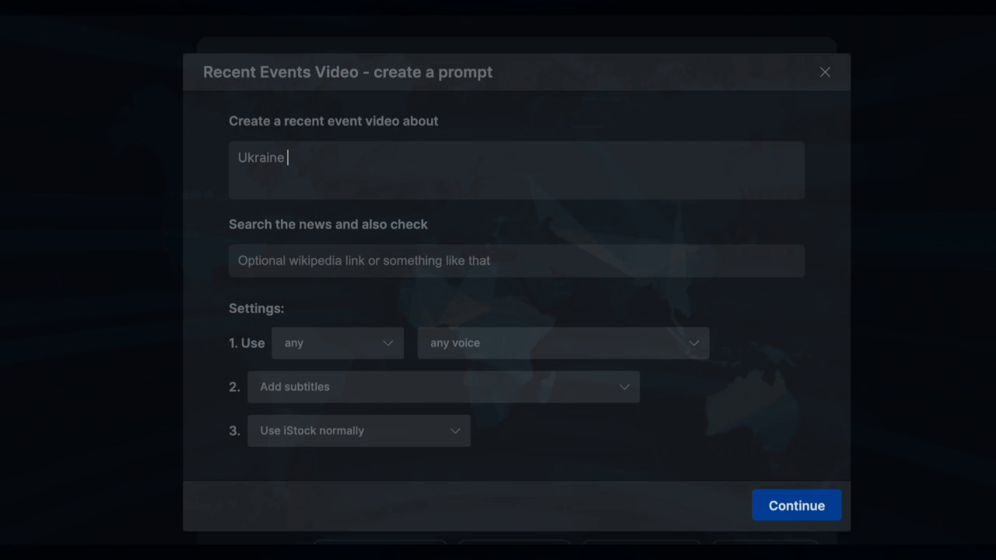
text(Rus)
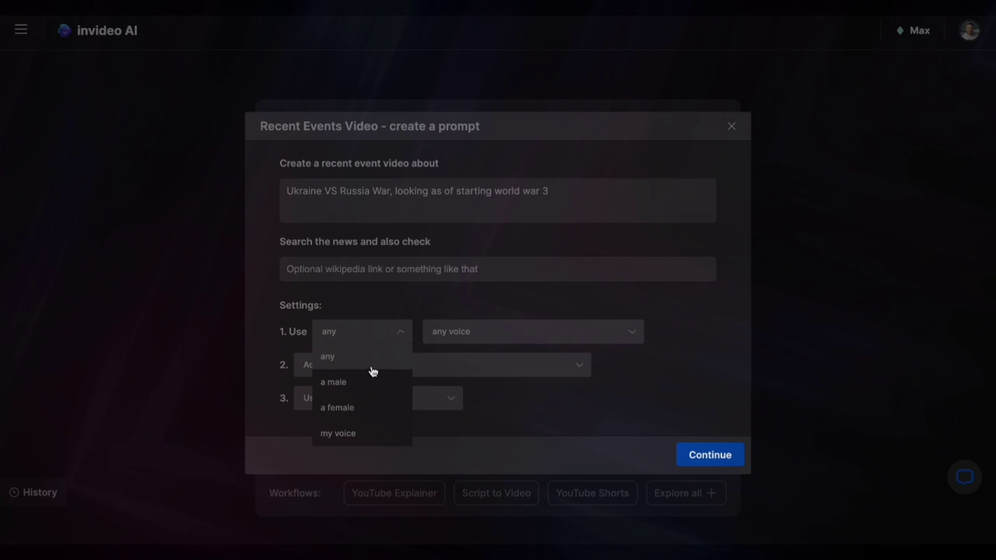
- Set the recent events video to use a male voice with a Californian accent
click(370, 389)
click(493, 333)
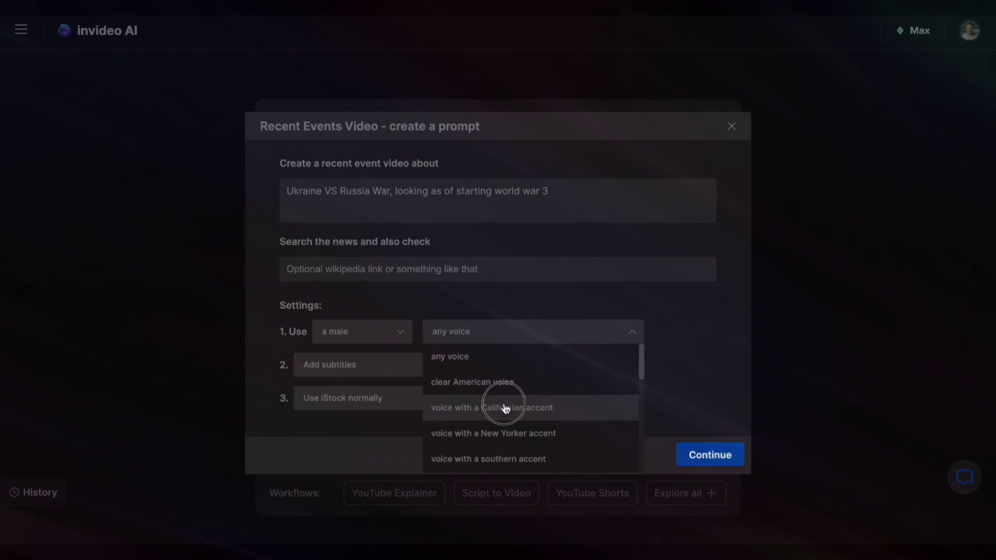
click(507, 407)
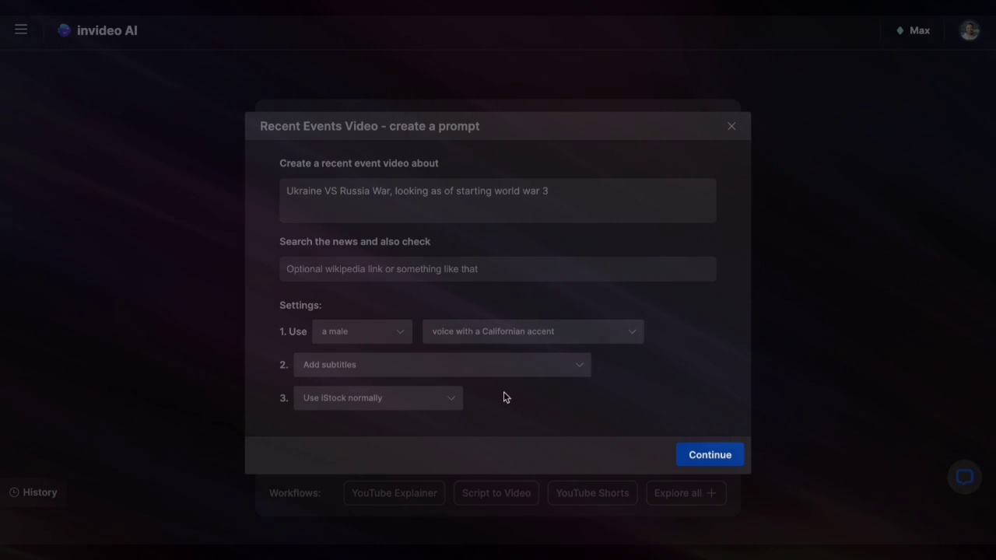